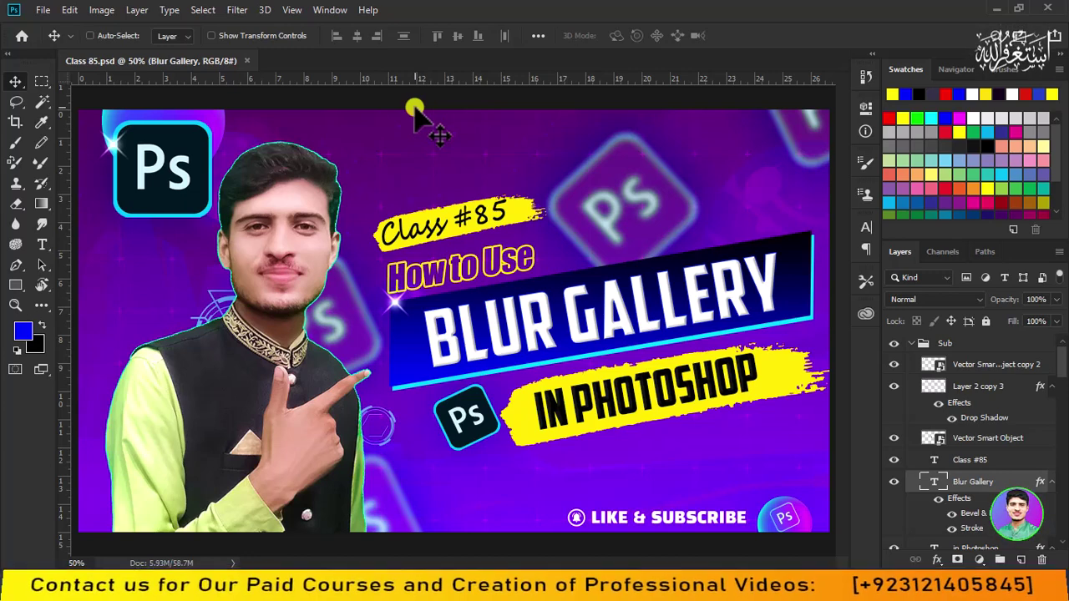
Step: Hide the rulers and switch the screen mode to Full Screen Mode With Menu Bar
key("ctrl+r")
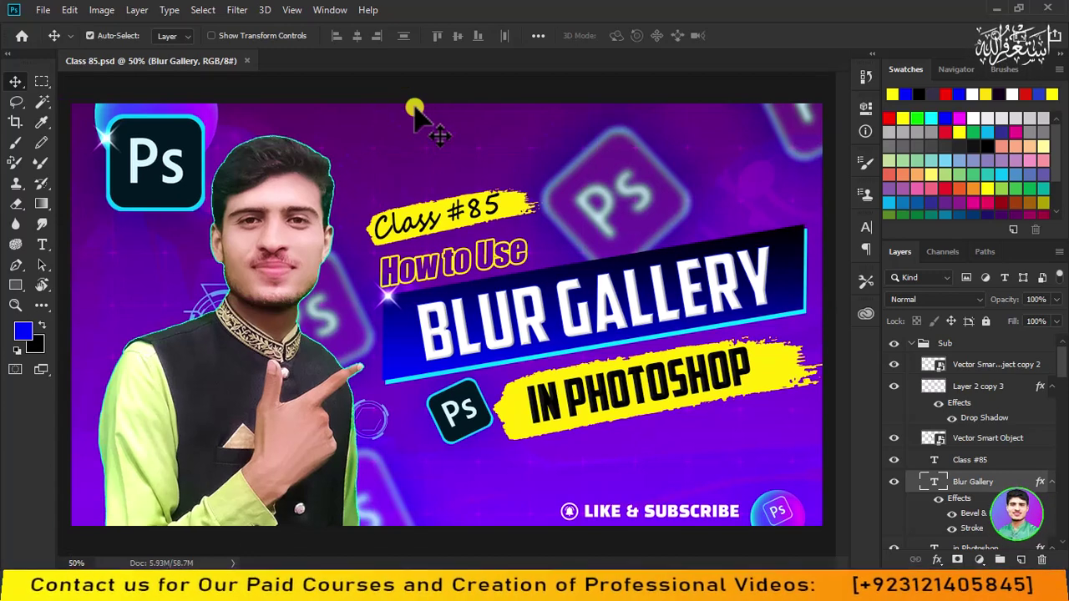
left_click(291, 10)
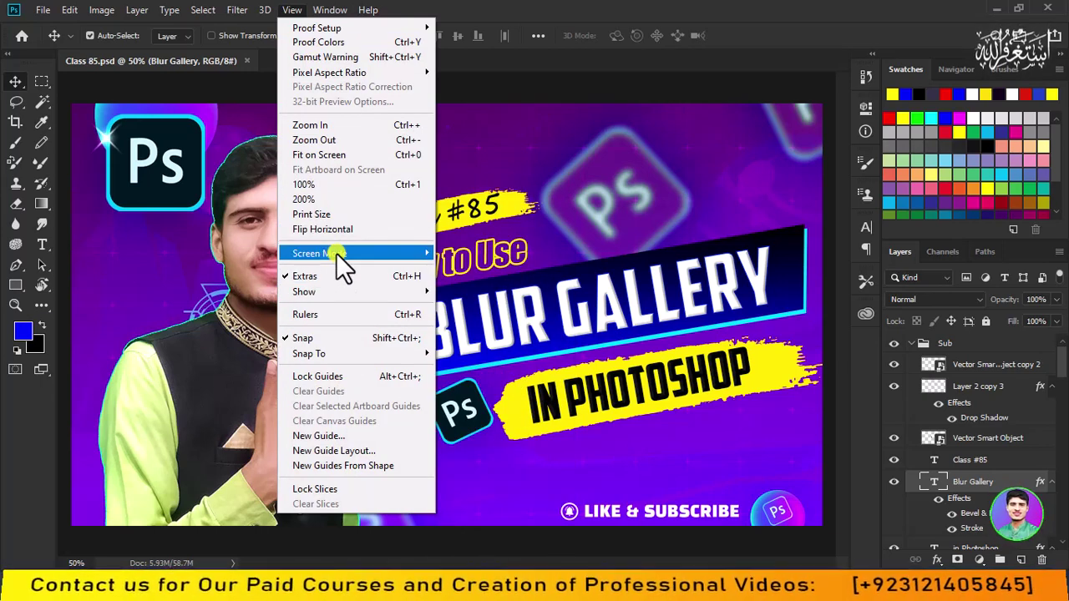
mouse_move(336, 252)
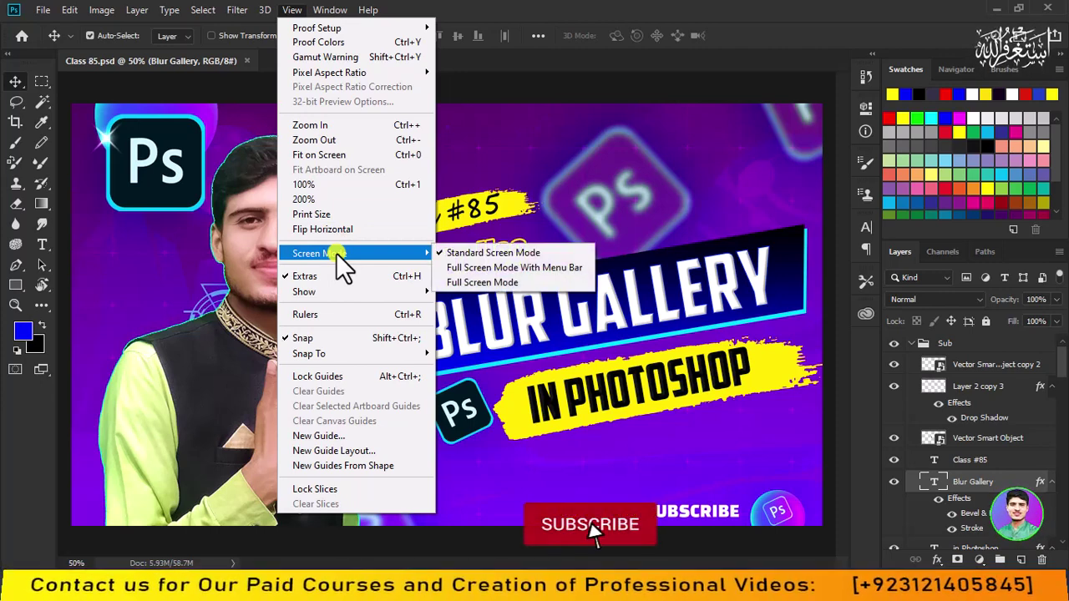
left_click(482, 267)
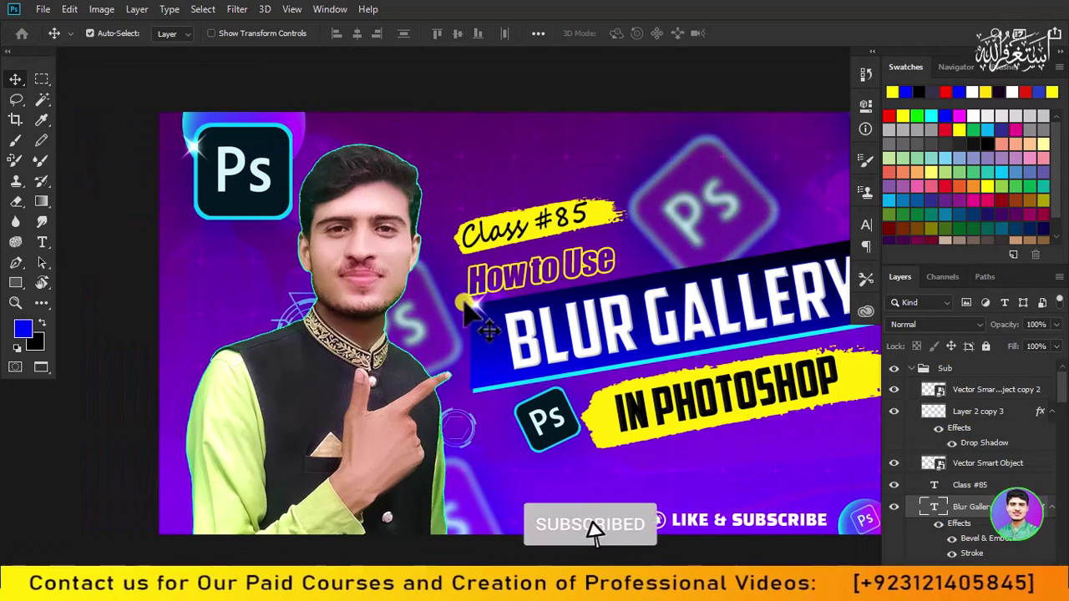
Step: Move the Class #85 text over the man's face and switch to Full Screen Mode
left_click_drag(480, 243, 399, 234)
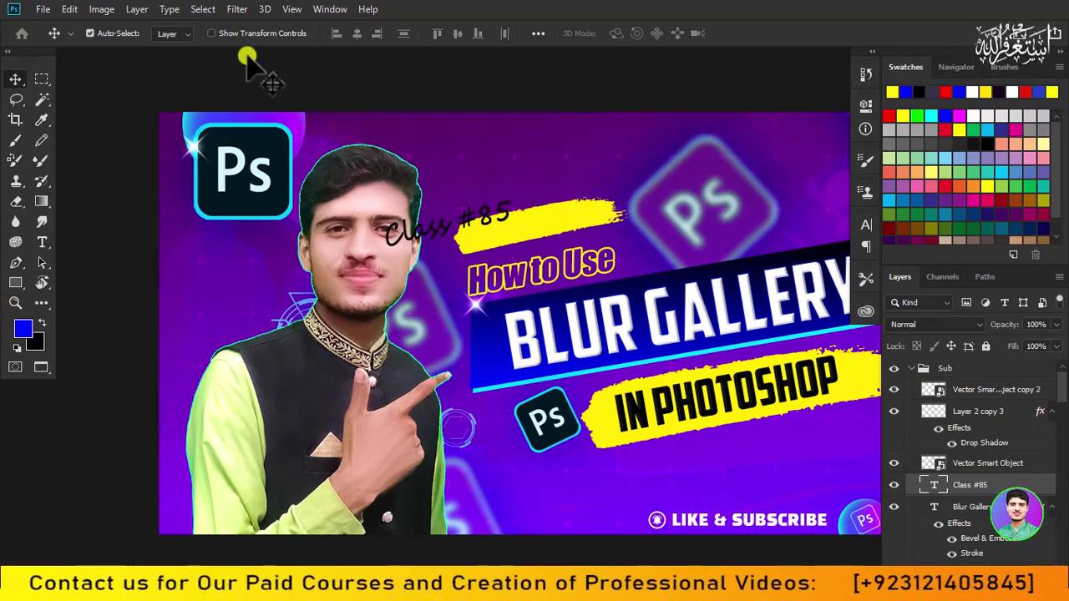
left_click(292, 9)
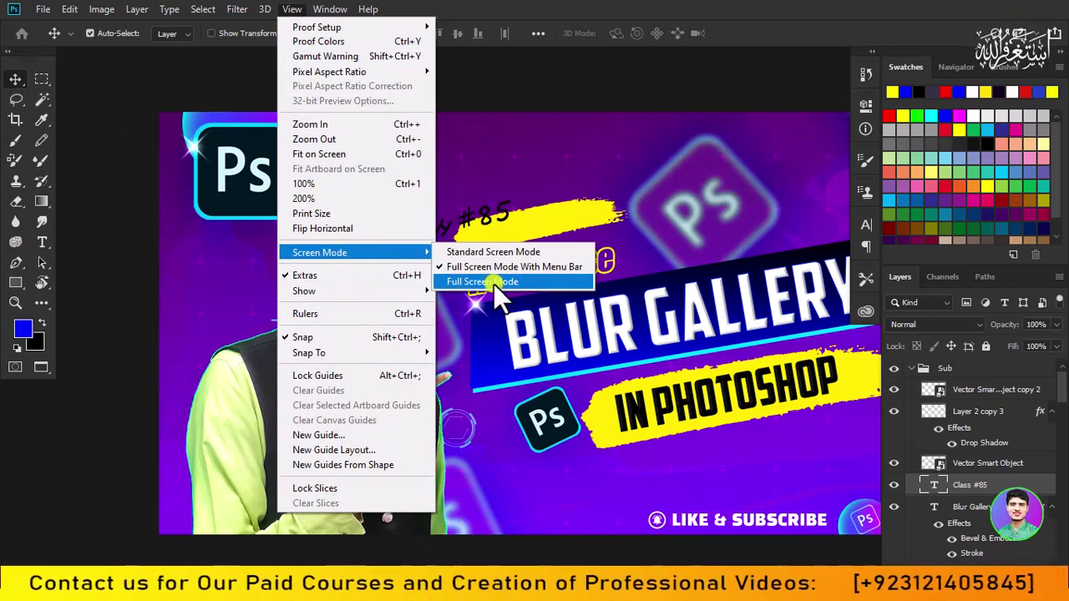
left_click(495, 284)
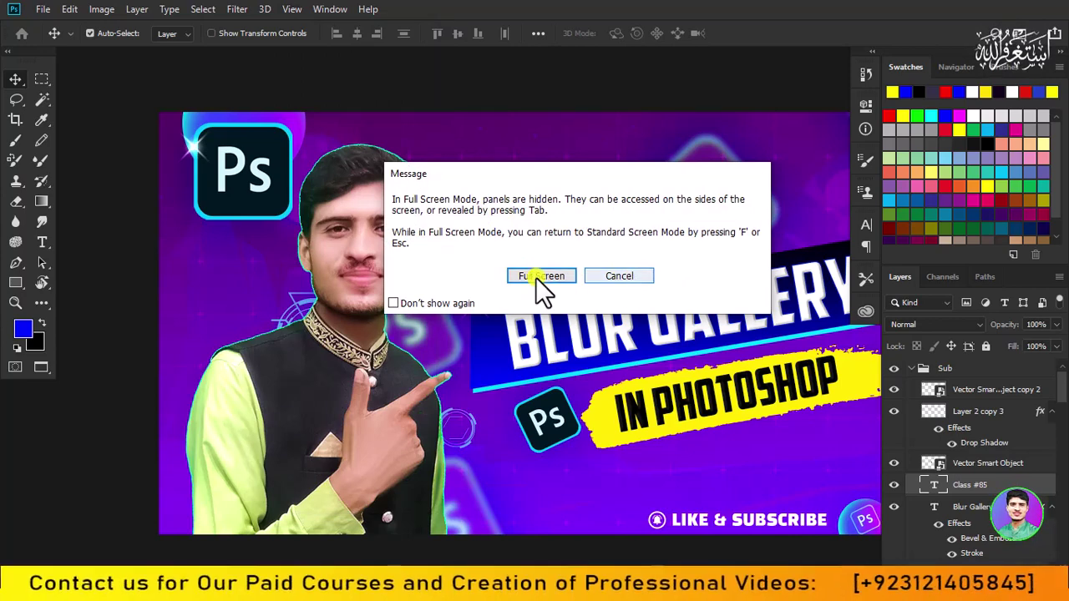
left_click(526, 276)
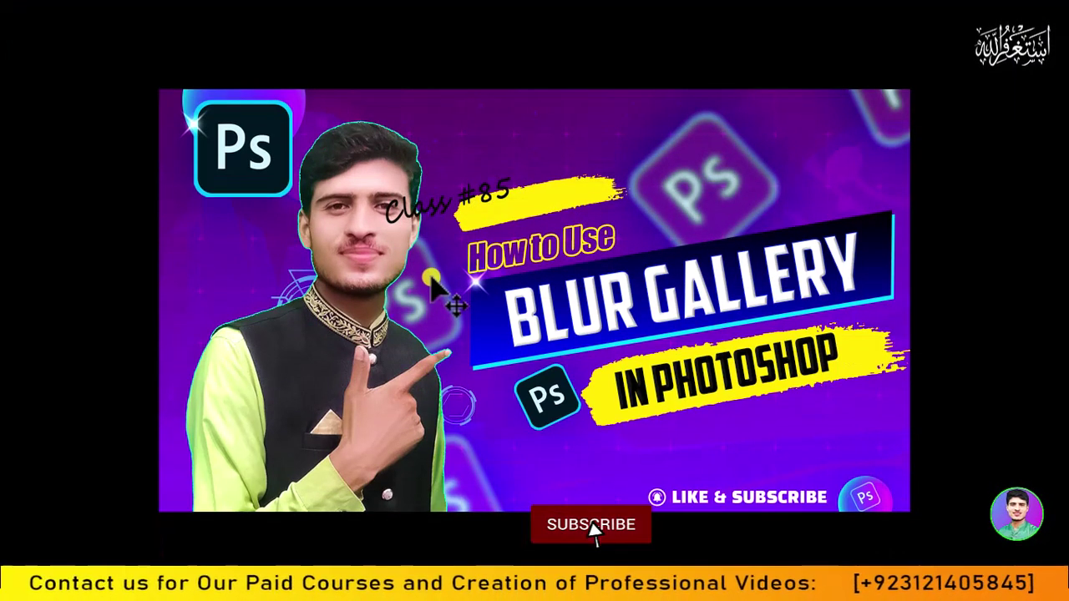
Step: Return to Standard Screen Mode and review the available screen mode options
key("f")
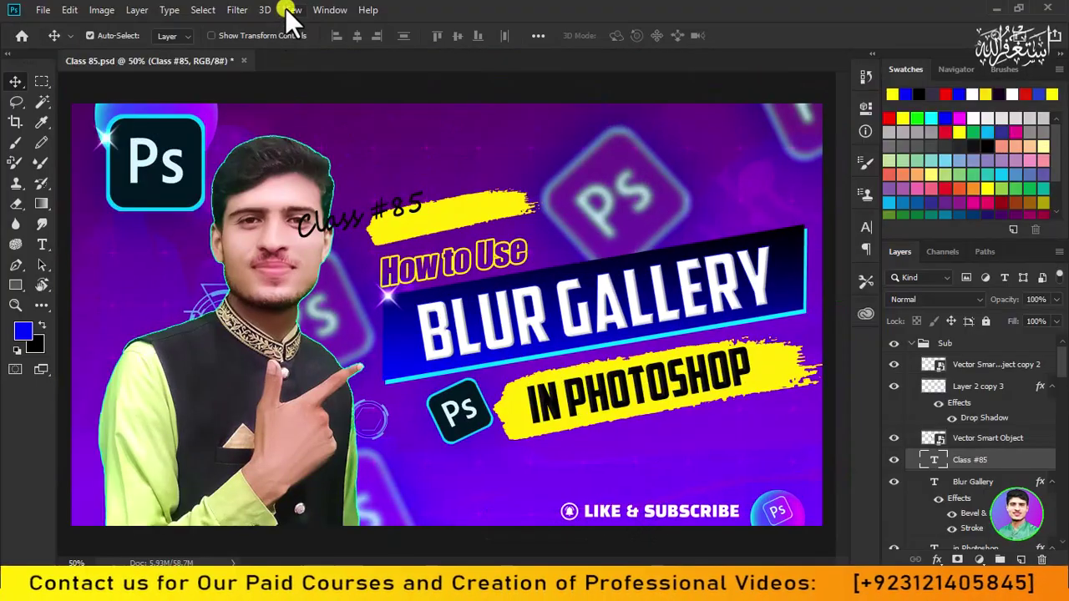
left_click(314, 13)
mouse_move(303, 11)
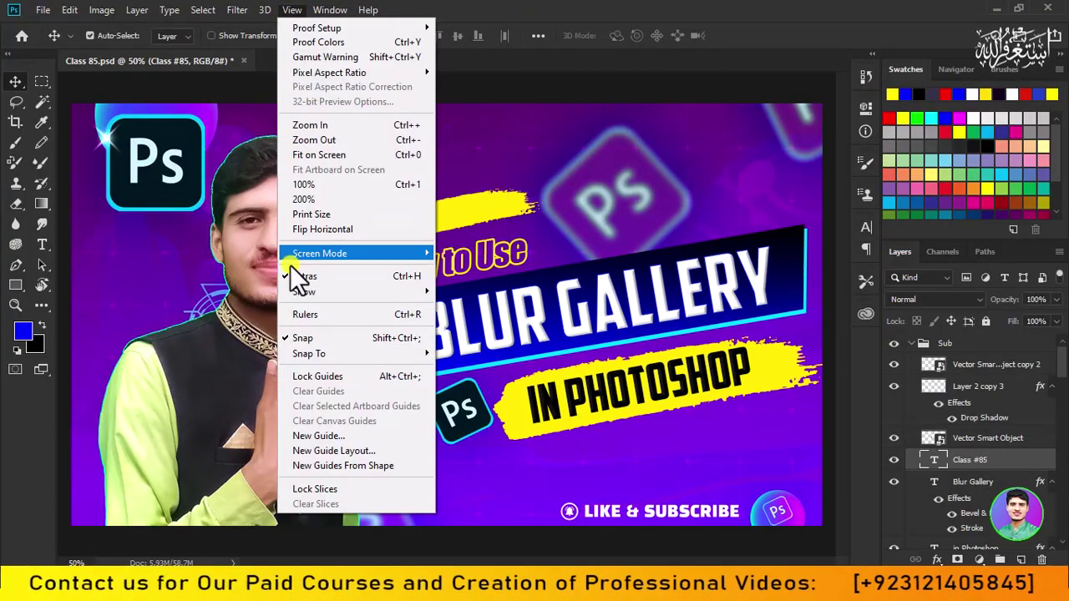
mouse_move(314, 254)
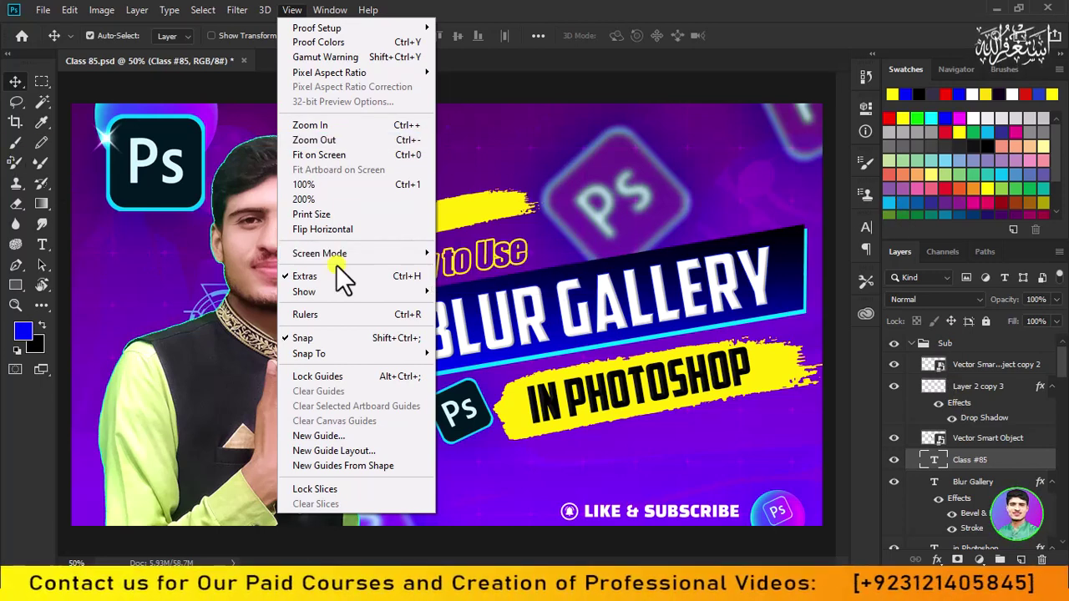
mouse_move(377, 256)
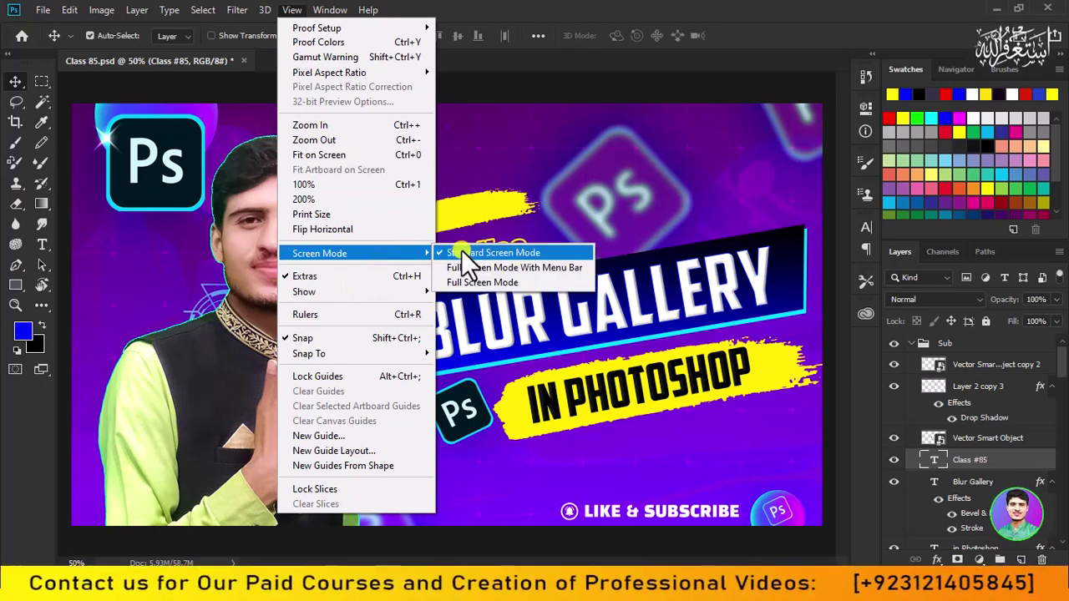
left_click(604, 253)
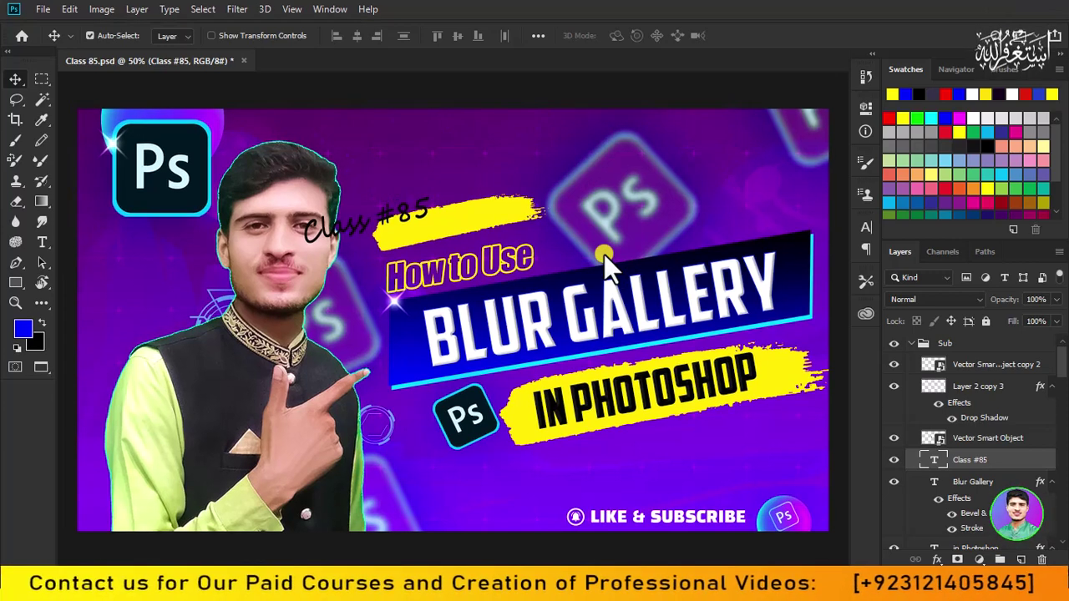
Step: Cycle twice through Full Screen Mode With Menu Bar and Full Screen Mode, ending in Standard Screen Mode
key("f")
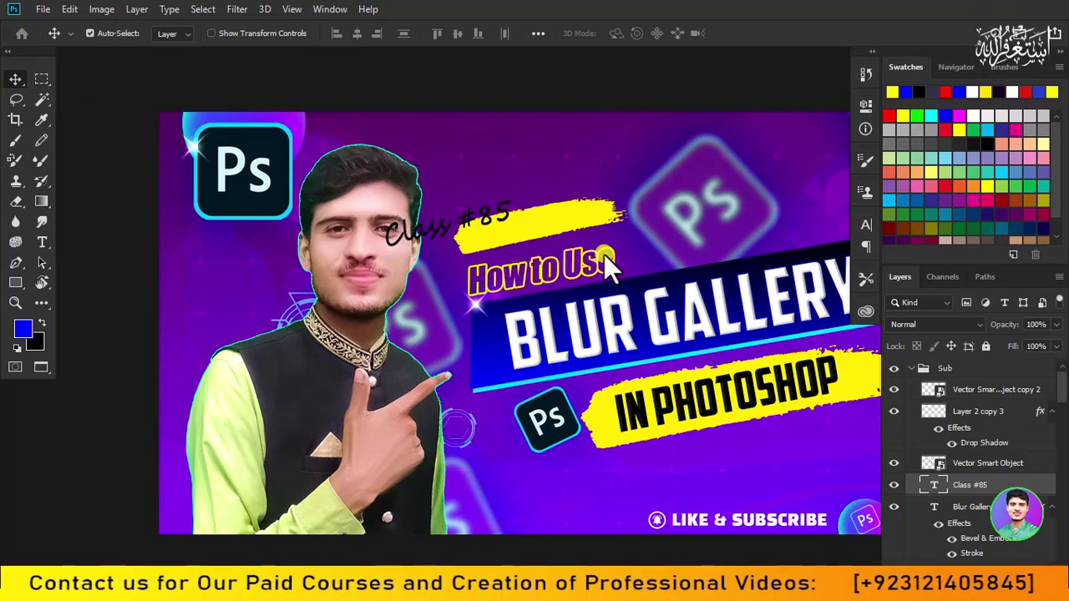
key("f")
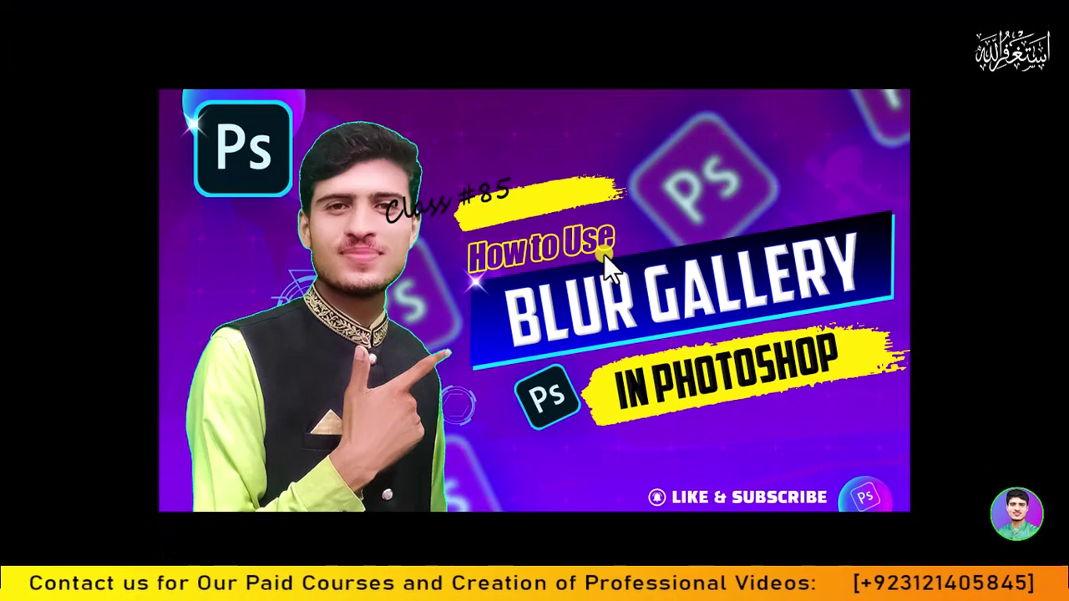
key("f")
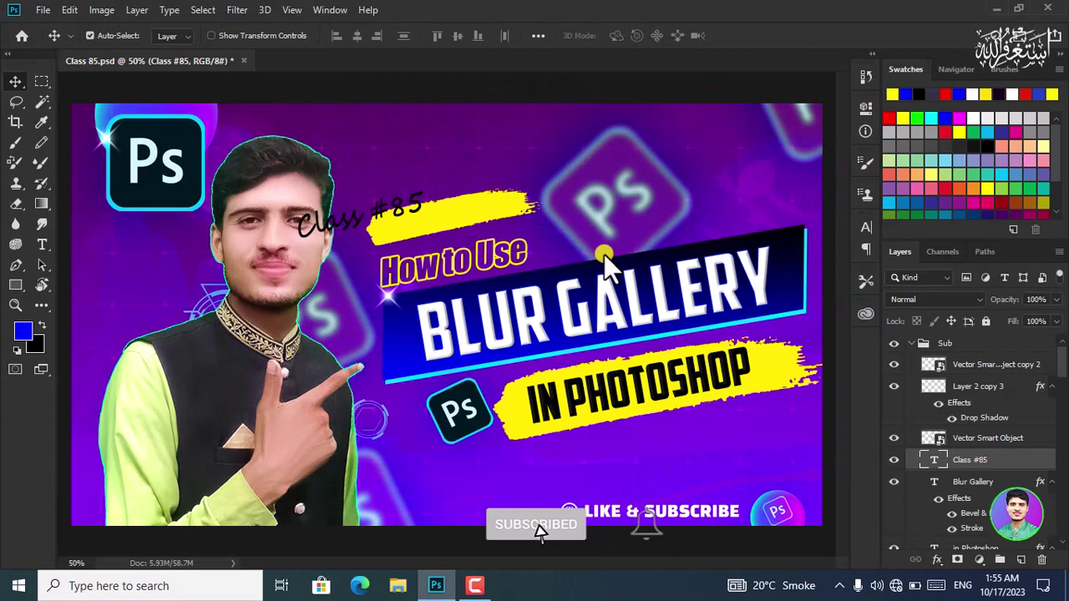
key("f")
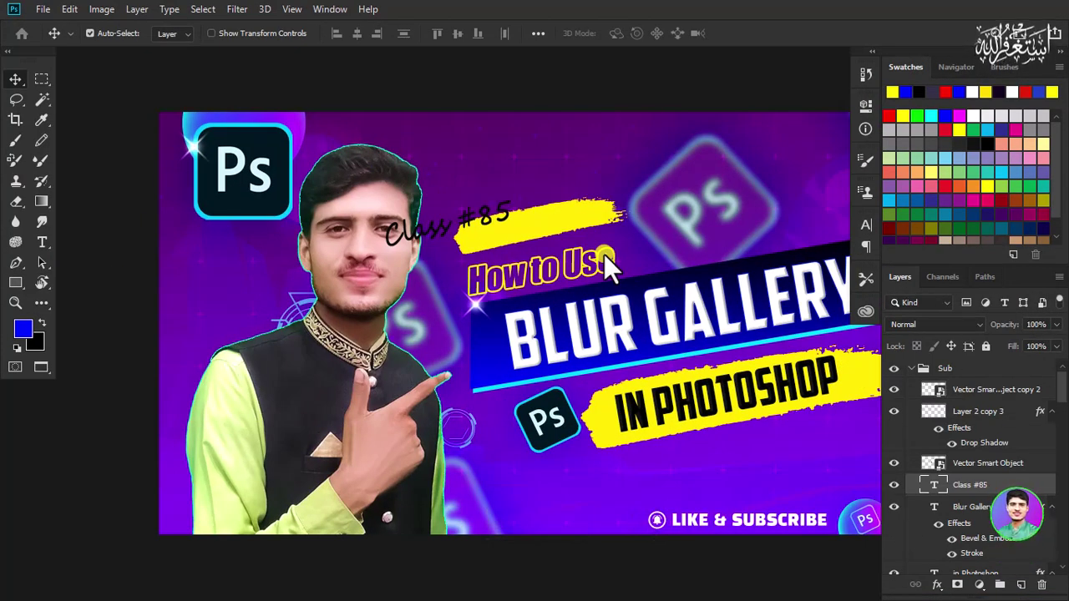
key("f")
key("f")
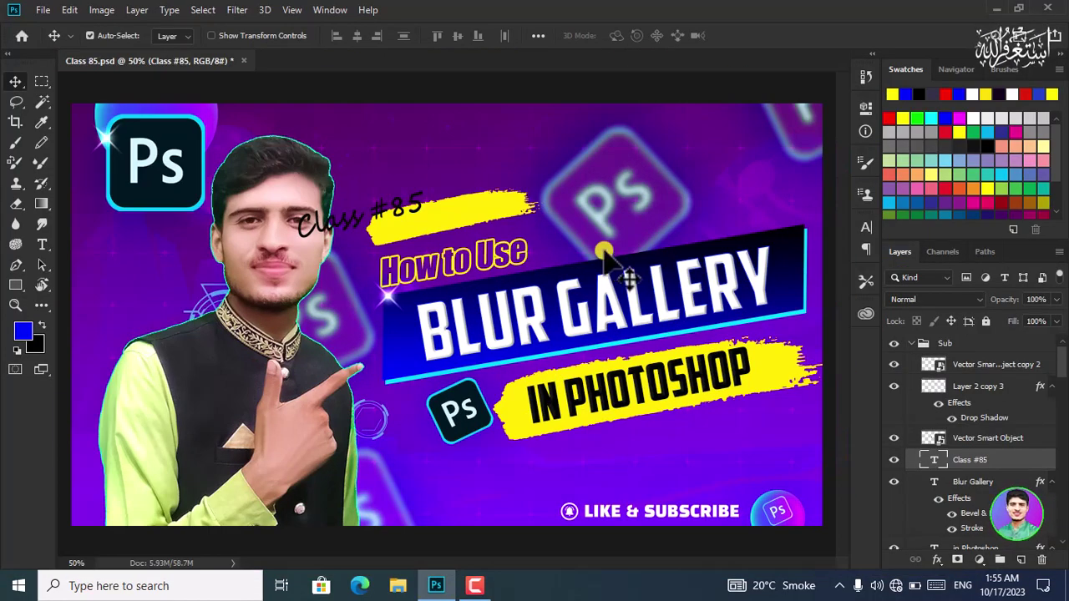
Step: Show layer edges and move the Class #85 text above the yellow brush stroke
left_click(290, 8)
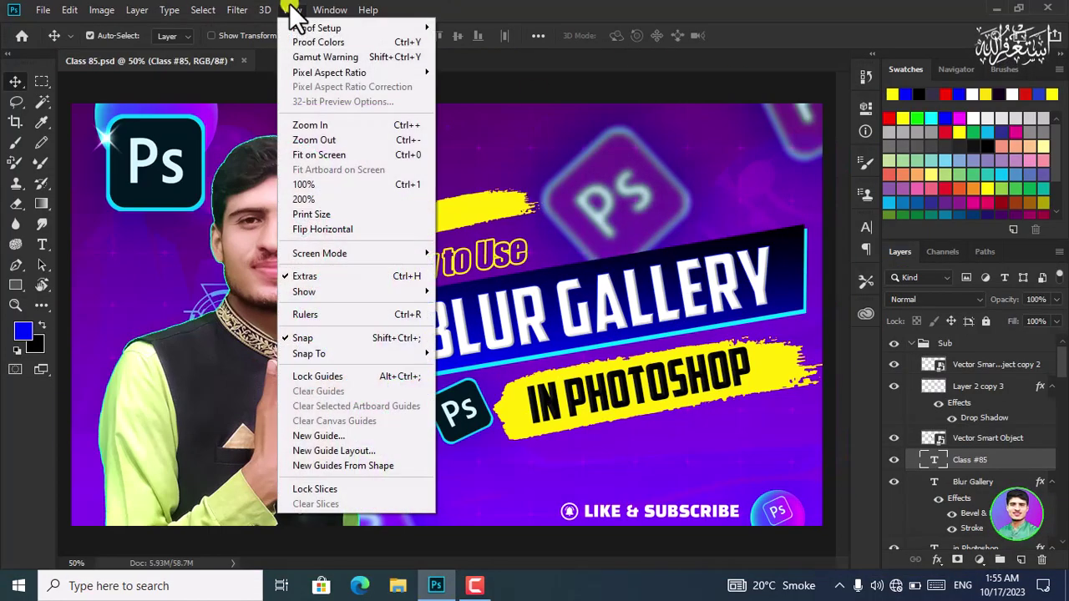
mouse_move(350, 254)
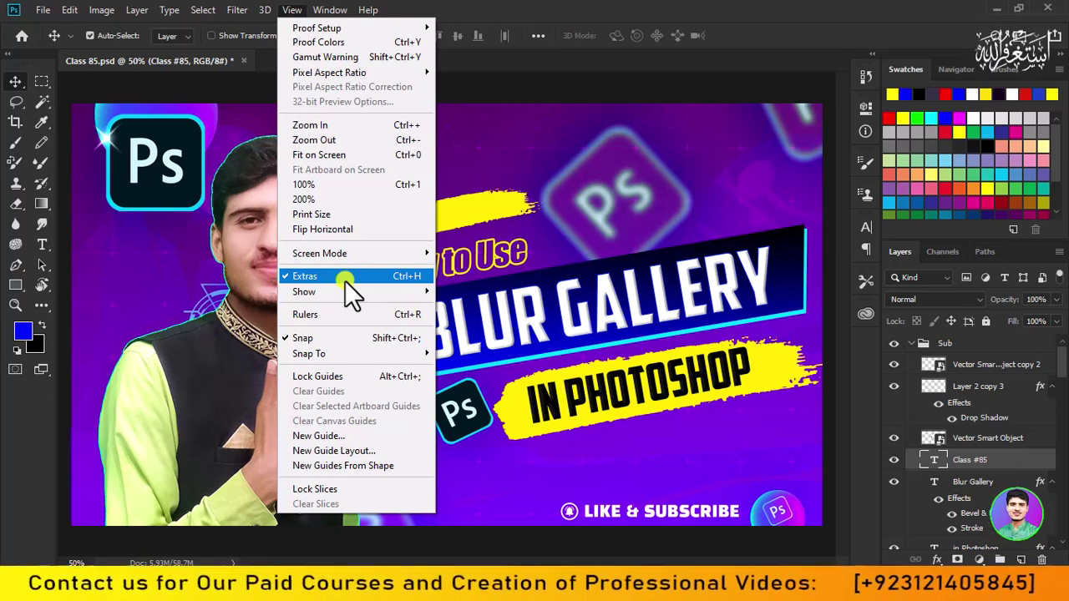
mouse_move(336, 292)
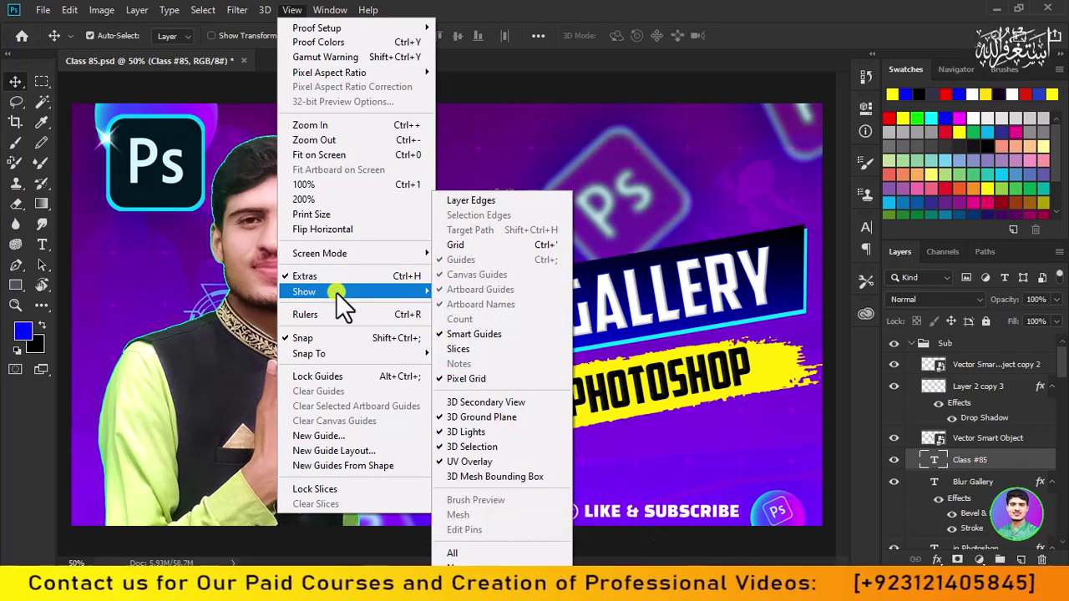
left_click(496, 205)
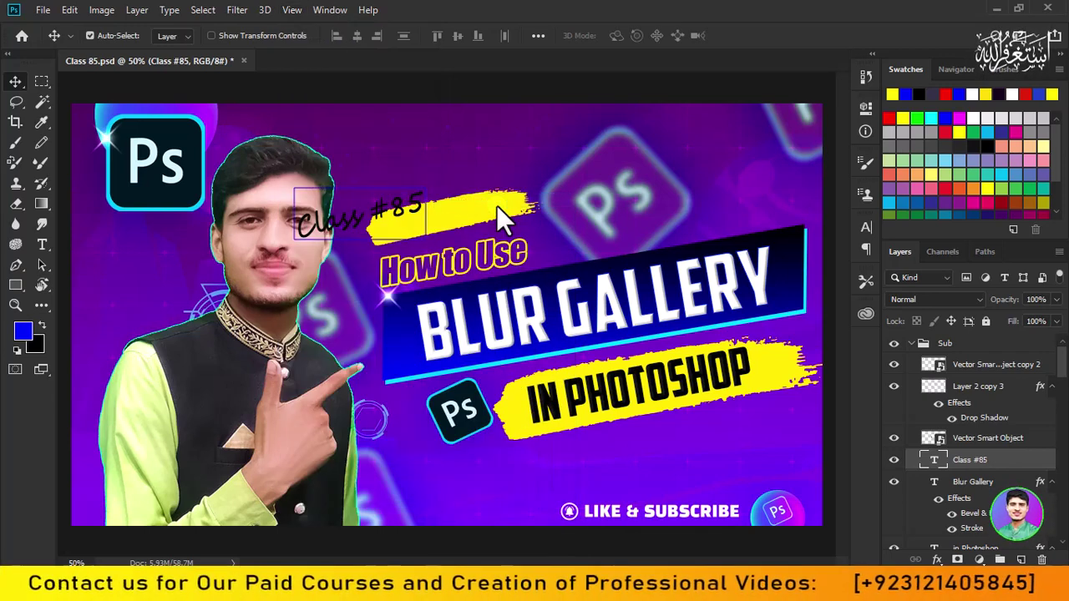
left_click_drag(355, 219, 499, 179)
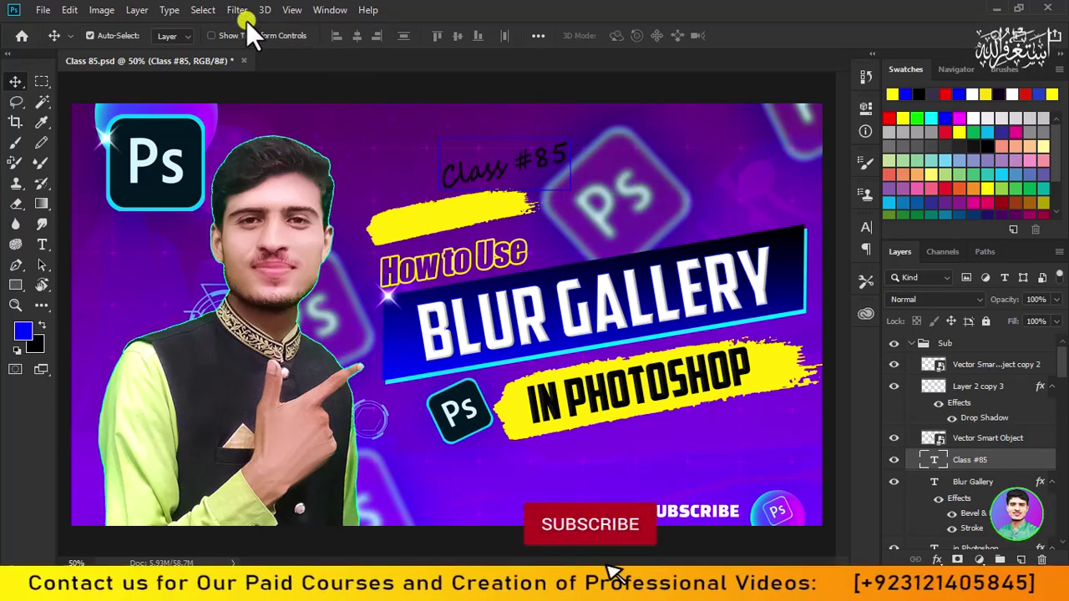
Step: Hide the layer edges and turn off Smart Guides
left_click(294, 11)
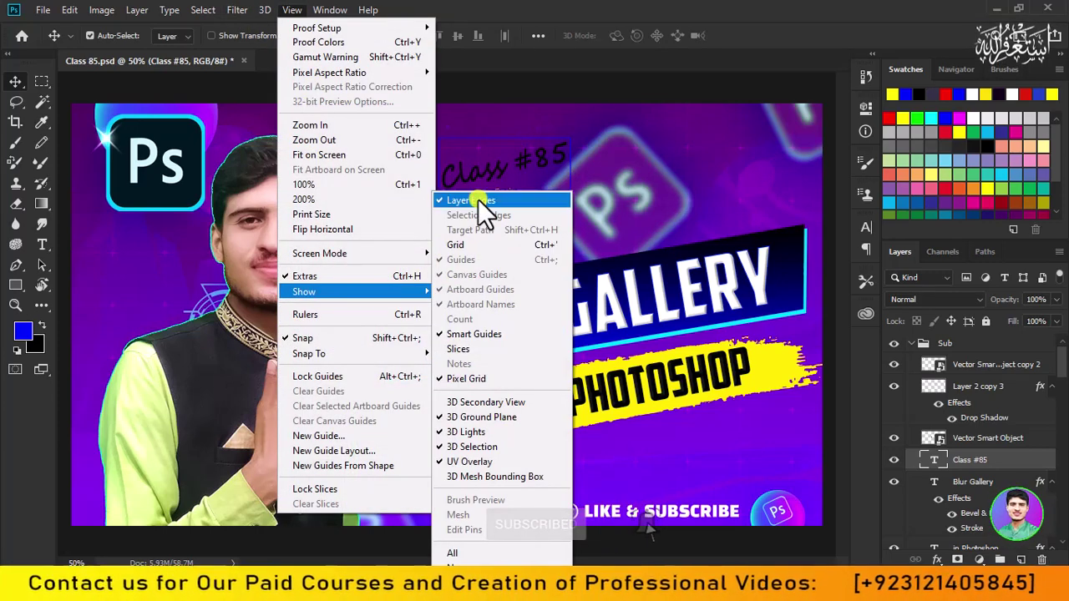
left_click(447, 202)
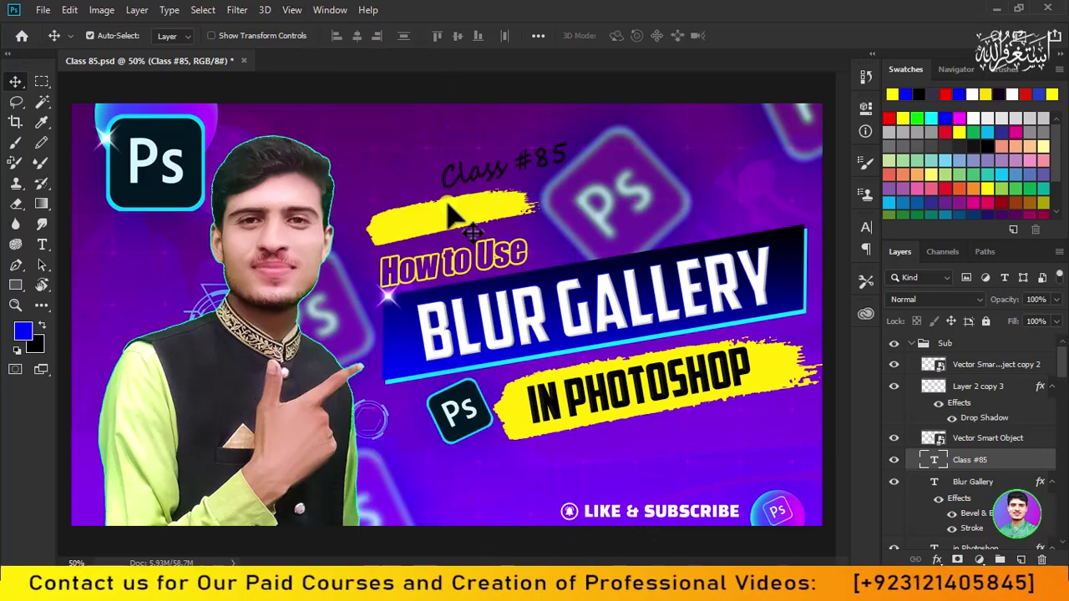
left_click(300, 16)
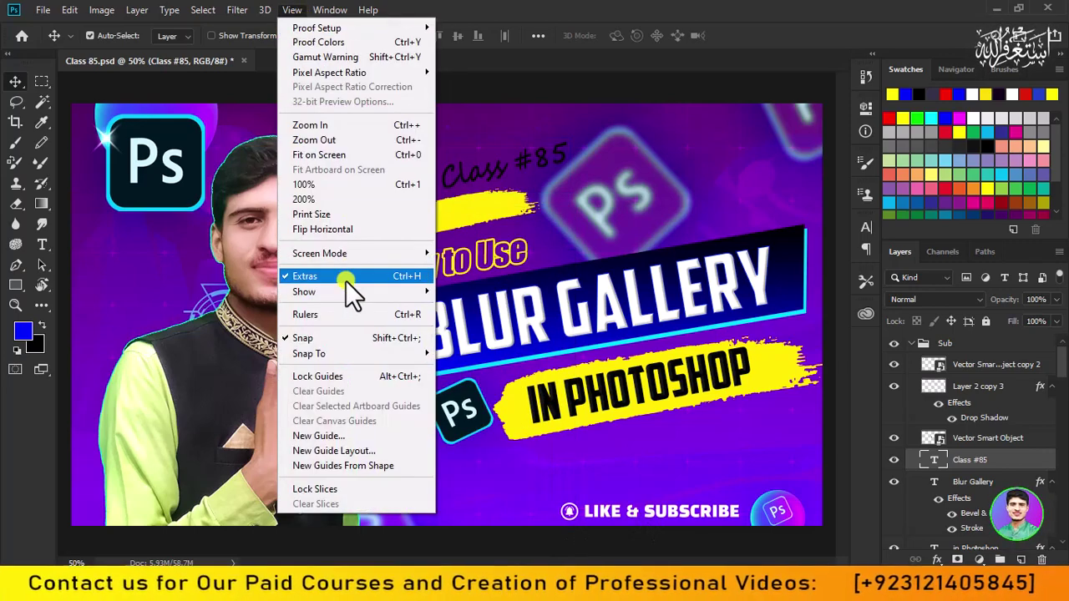
mouse_move(344, 289)
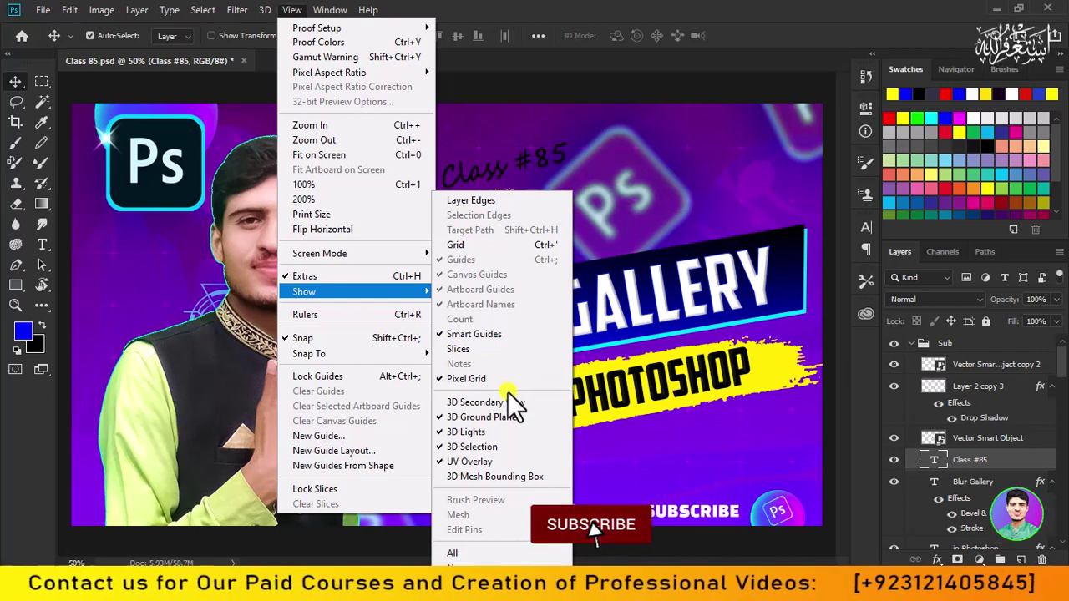
left_click(498, 338)
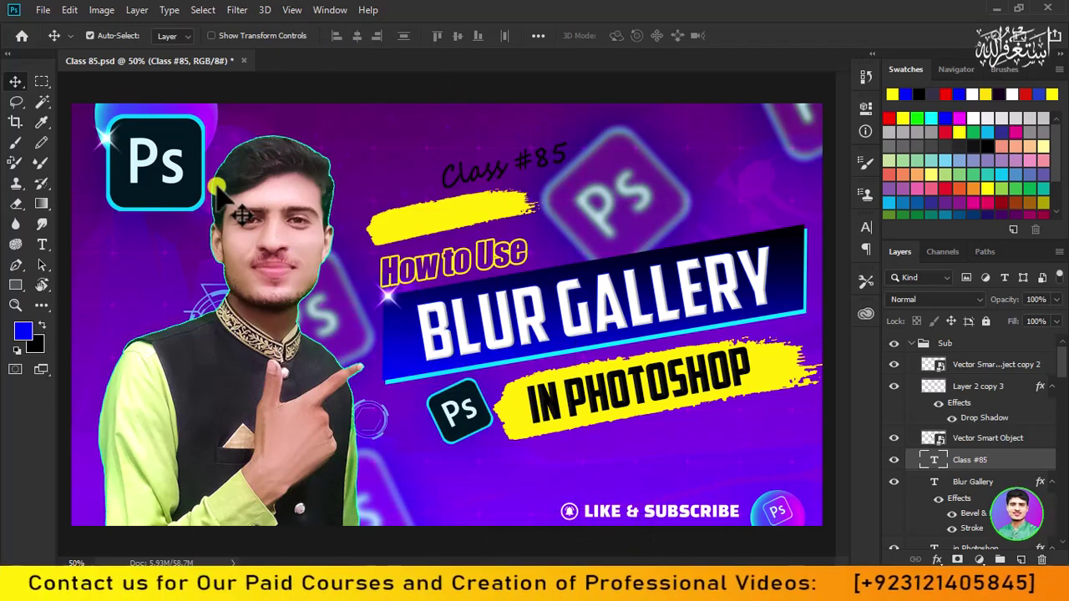
Step: Shift the large Ps logo and the man's cutout slightly, and move the Blur Gallery title up over the How to Use text
left_click_drag(187, 212, 236, 214)
left_click_drag(187, 236, 183, 197)
mouse_move(301, 240)
left_mouse_down()
mouse_move(322, 226)
mouse_move(267, 222)
mouse_move(292, 238)
left_mouse_up()
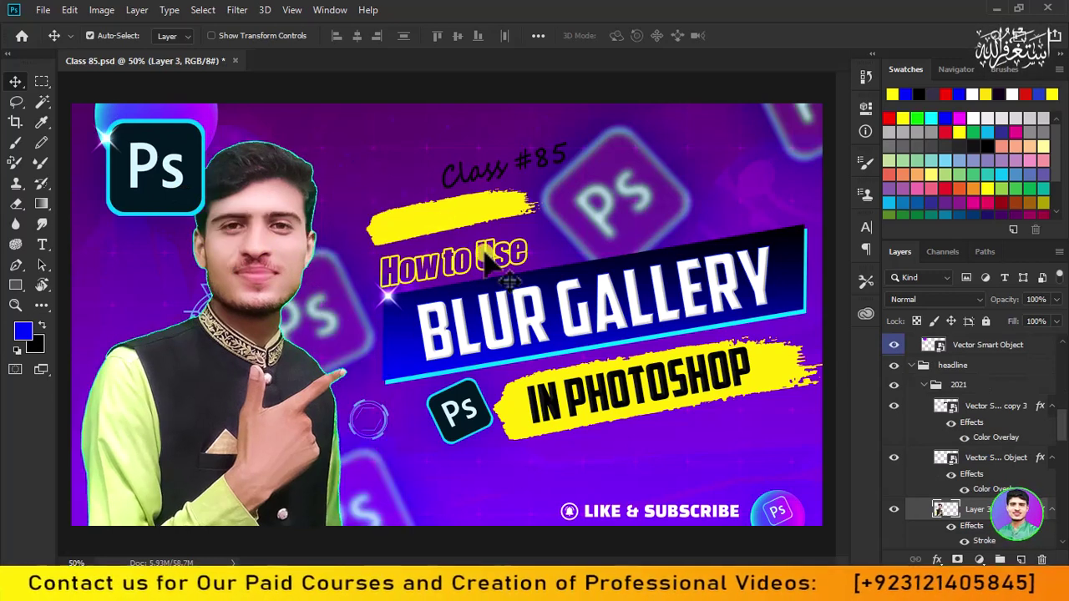
left_click(545, 327)
mouse_move(545, 327)
left_mouse_down()
mouse_move(561, 294)
mouse_move(553, 304)
mouse_move(558, 233)
mouse_move(554, 326)
mouse_move(559, 316)
mouse_move(504, 261)
left_mouse_up()
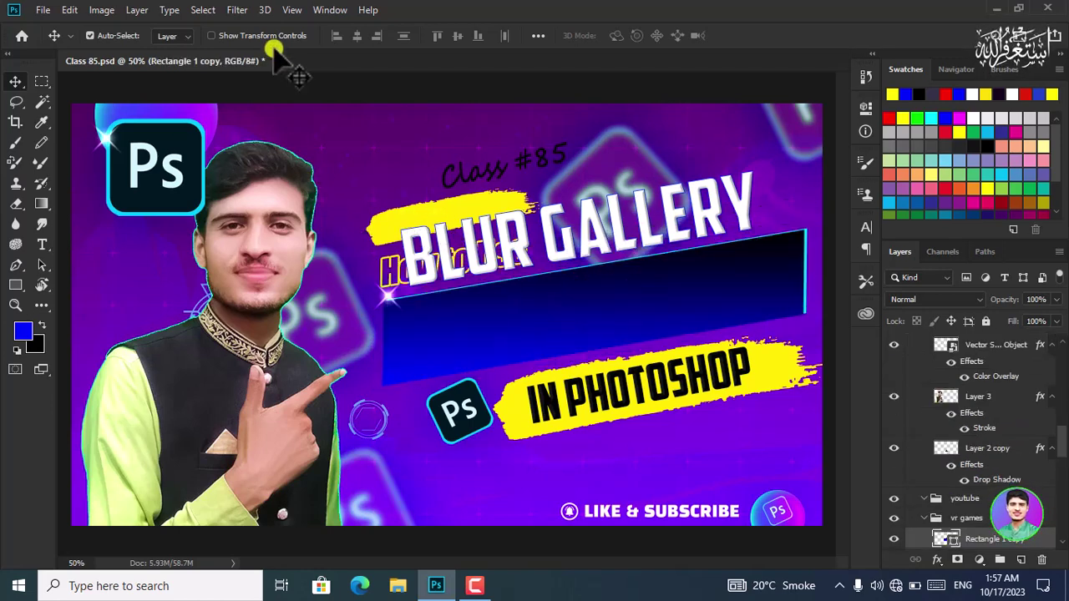
Step: Turn Smart Guides back on
left_click(291, 10)
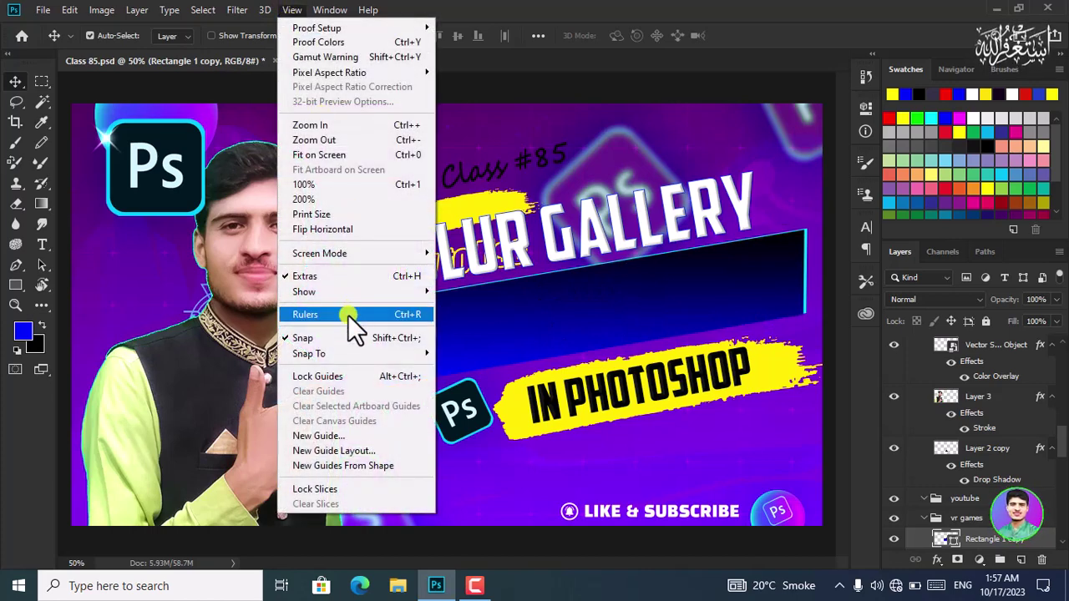
mouse_move(348, 294)
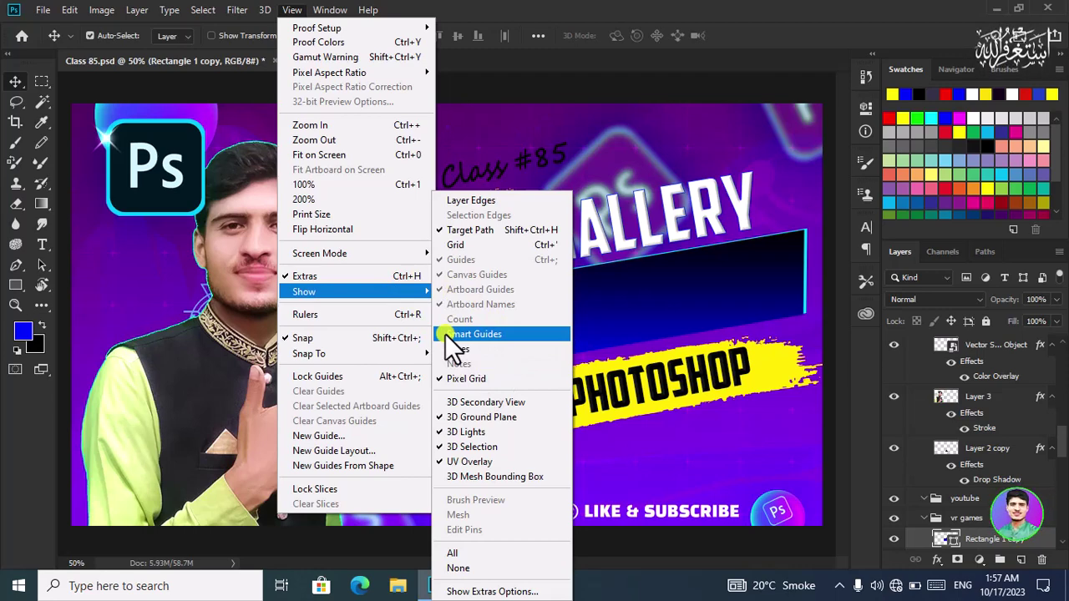
left_click(468, 334)
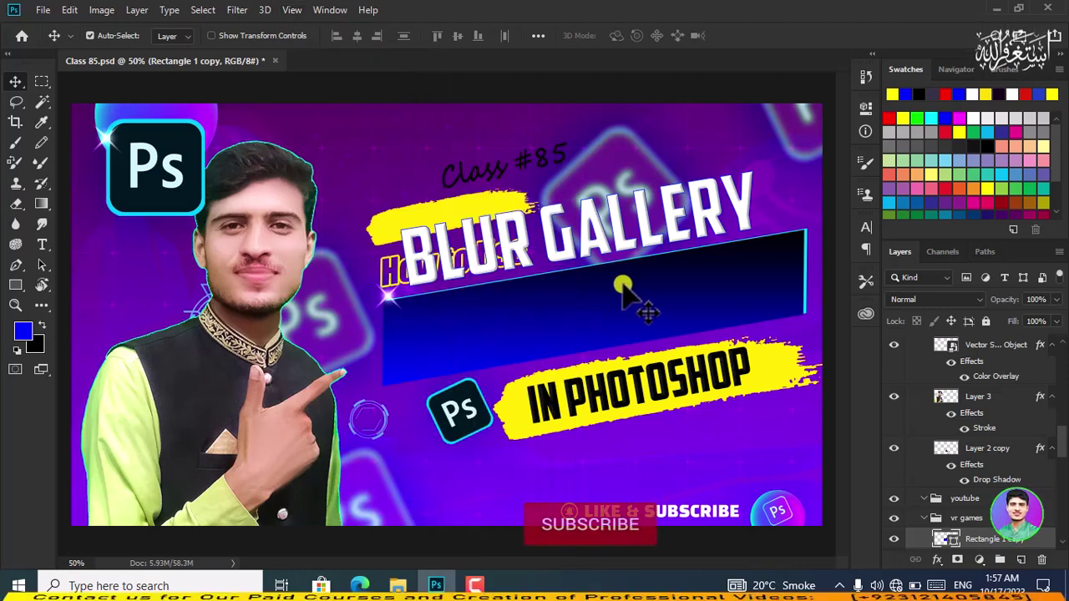
Step: Move the dark blue gradient rectangle up off the cyan band and the Blur Gallery title about 1.24 in right and 2.56 in down
left_click_drag(684, 294, 703, 241)
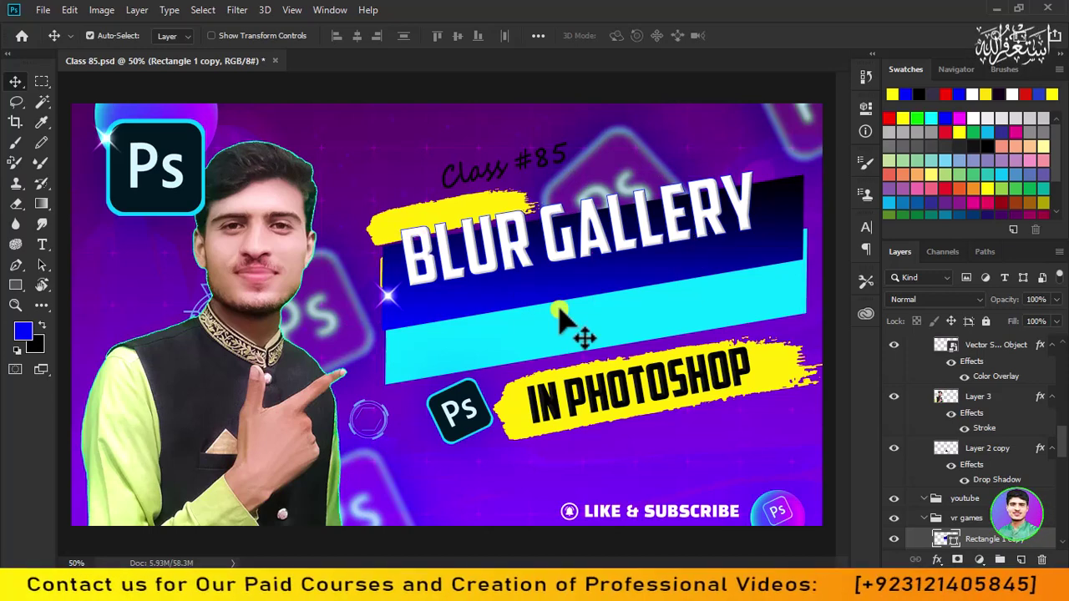
left_click(586, 292)
left_click_drag(590, 311, 622, 361)
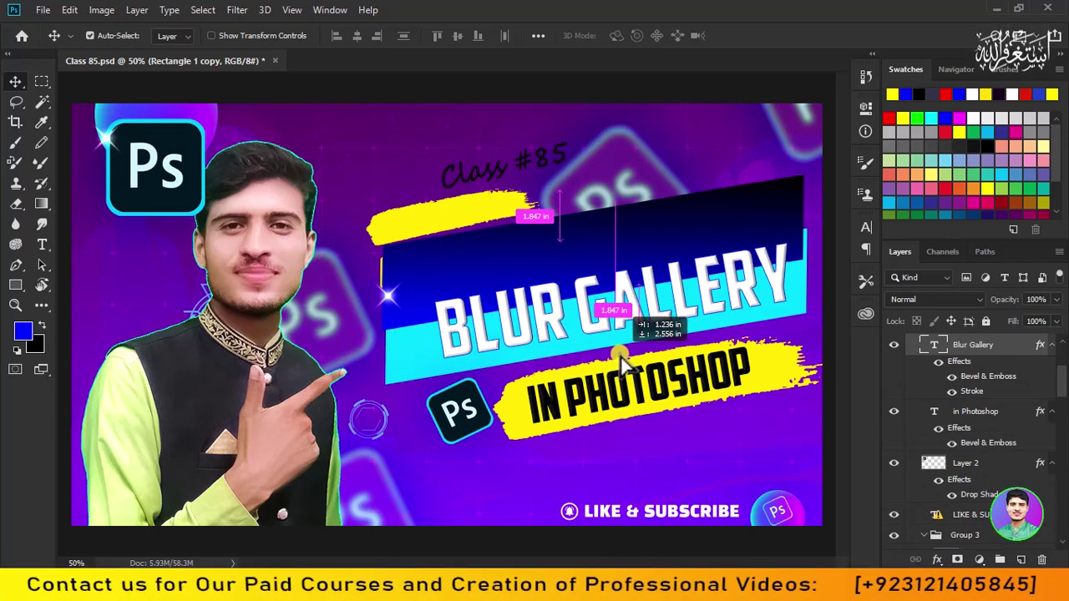
left_click_drag(622, 361, 622, 361)
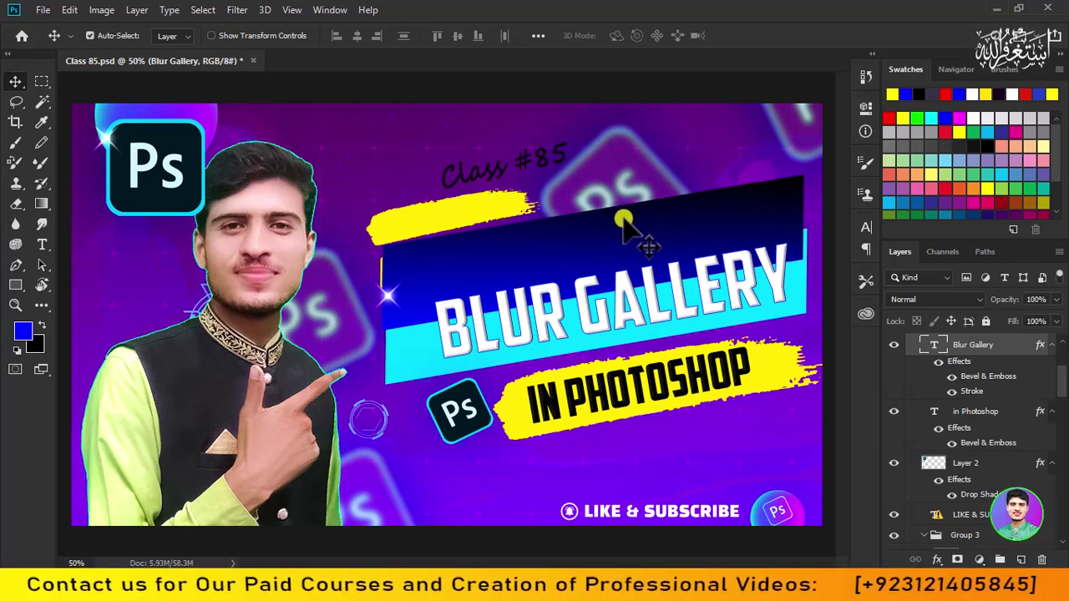
Step: Show the rulers and add a horizontal guide across the Blur Gallery title and a vertical guide through its first letter
left_click(291, 11)
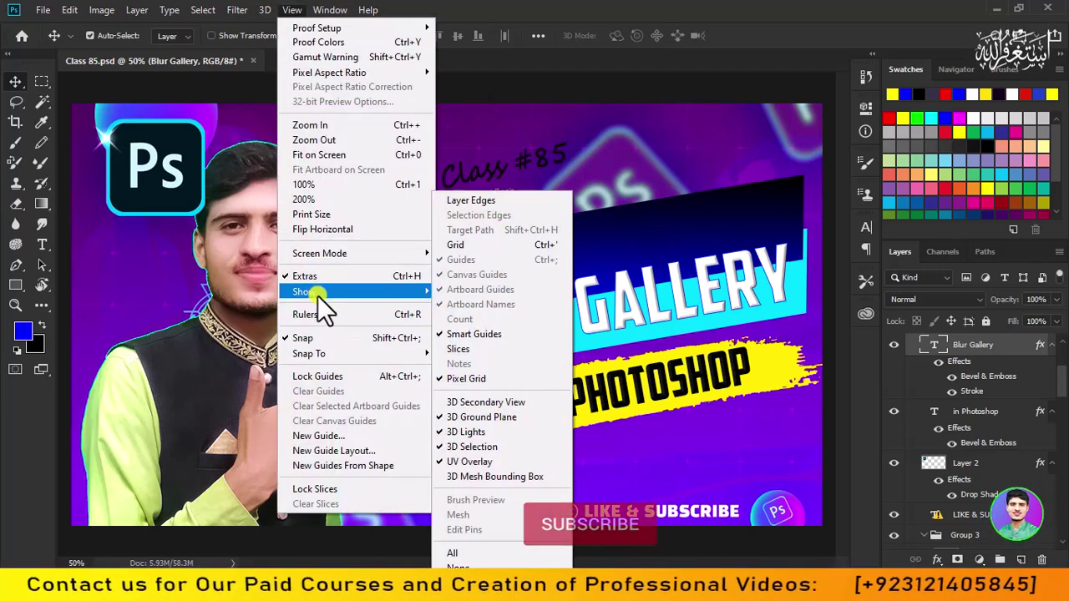
left_click(639, 162)
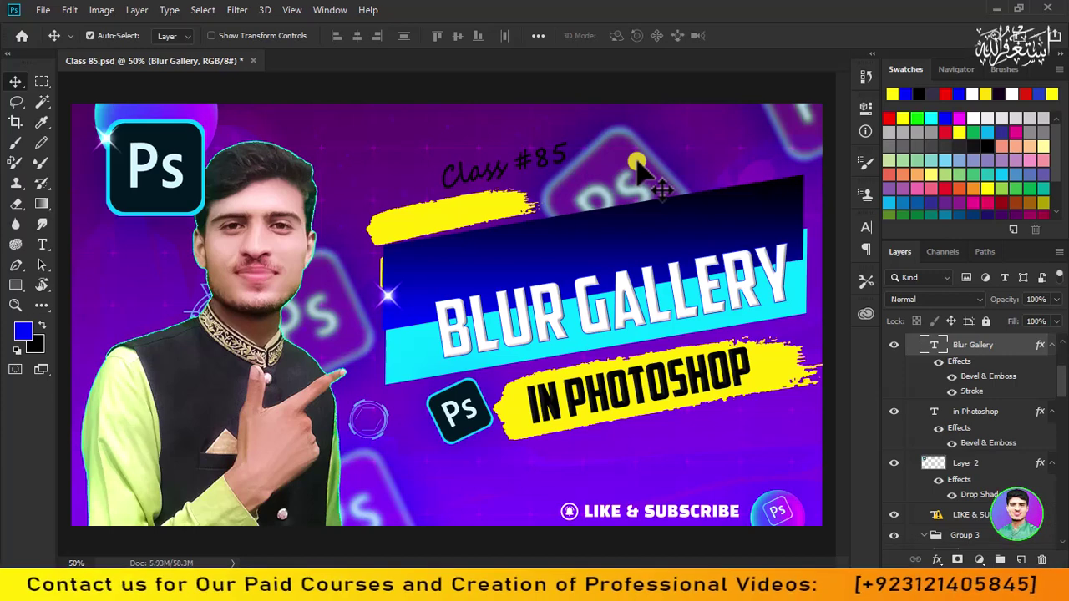
key("ctrl+r")
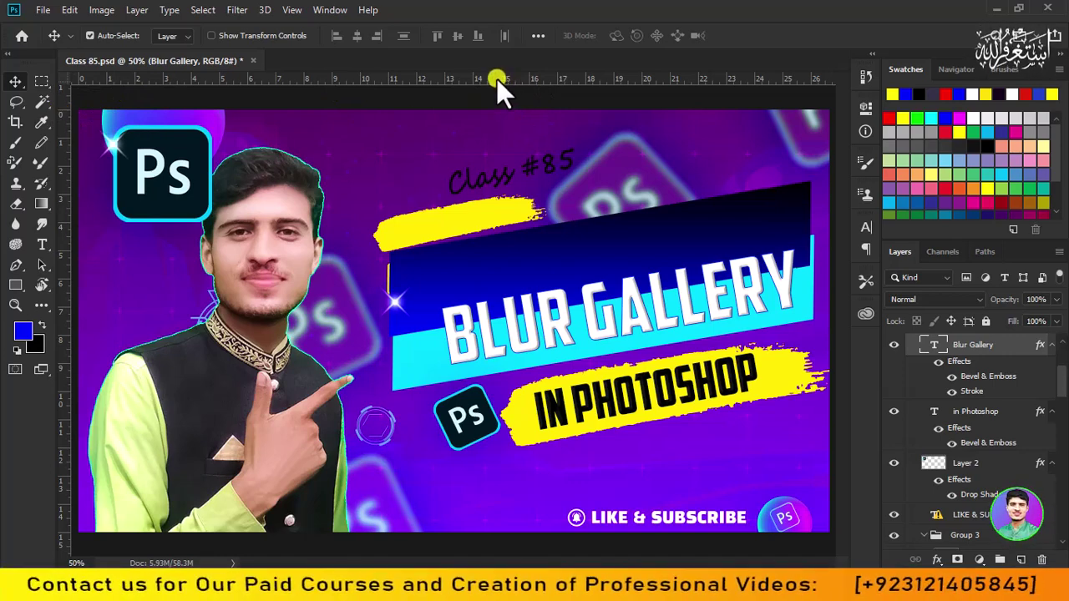
left_click_drag(497, 78, 499, 320)
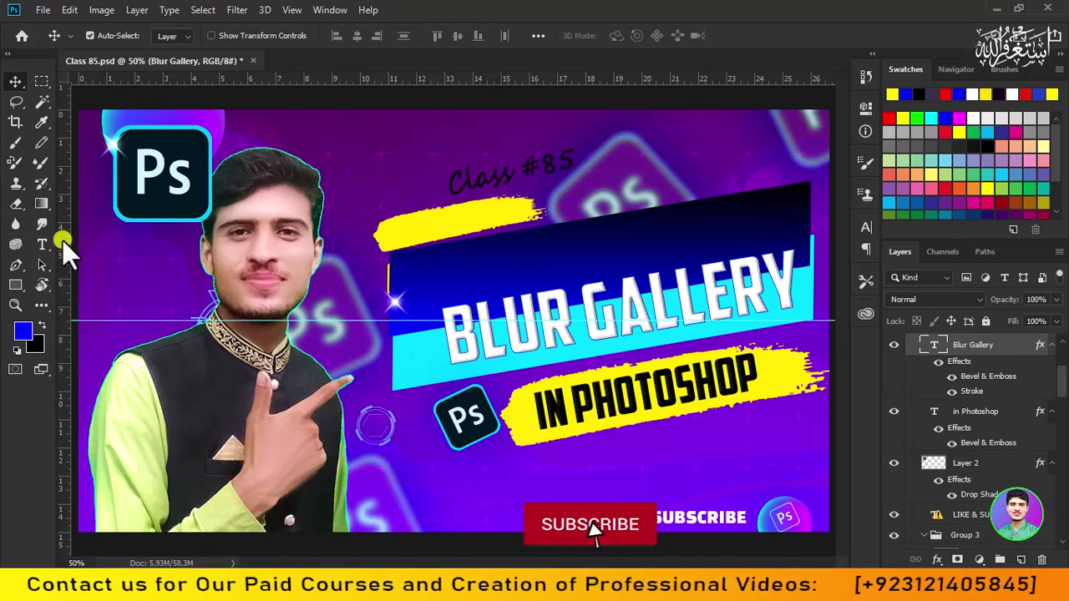
left_click_drag(63, 239, 465, 239)
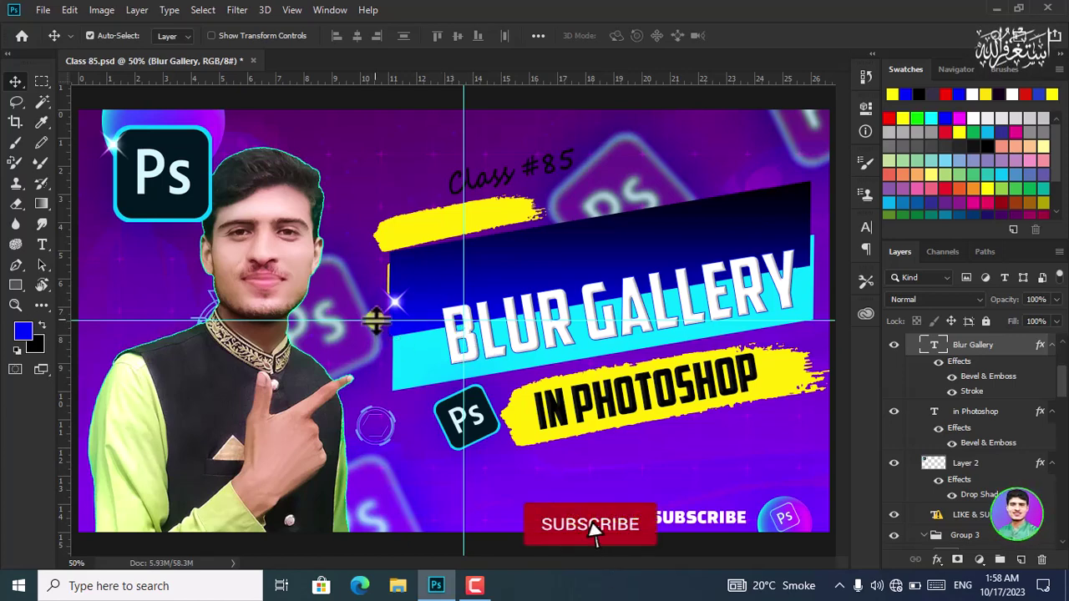
Step: Remove the horizontal and vertical guides from the canvas and hide the rulers
left_click_drag(375, 315, 381, 71)
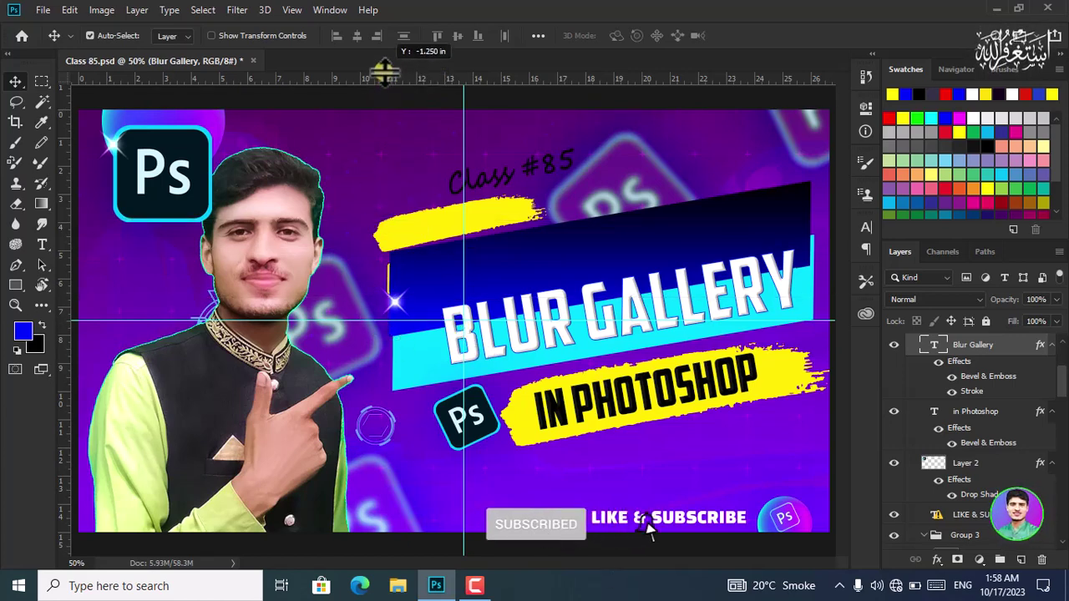
left_click_drag(463, 184, 52, 179)
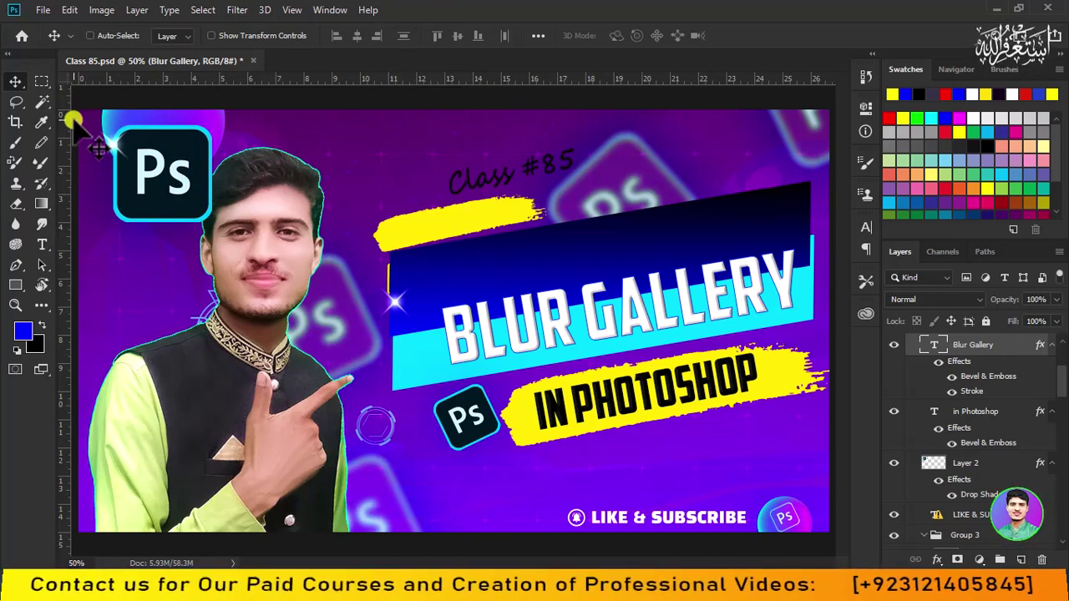
key("ctrl")
key("ctrl+r")
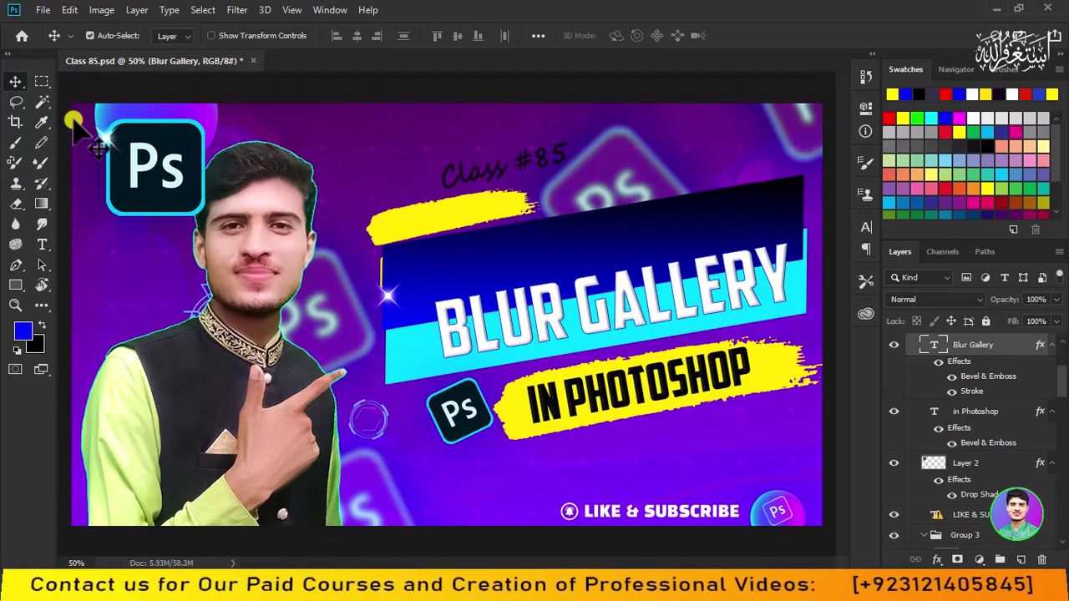
left_click(292, 10)
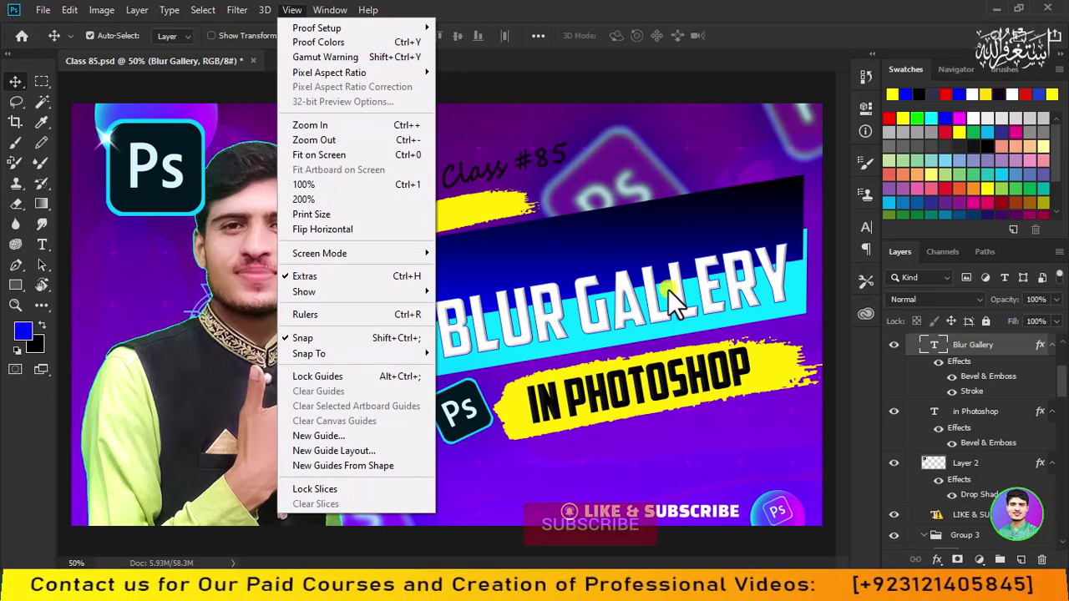
left_click(561, 105)
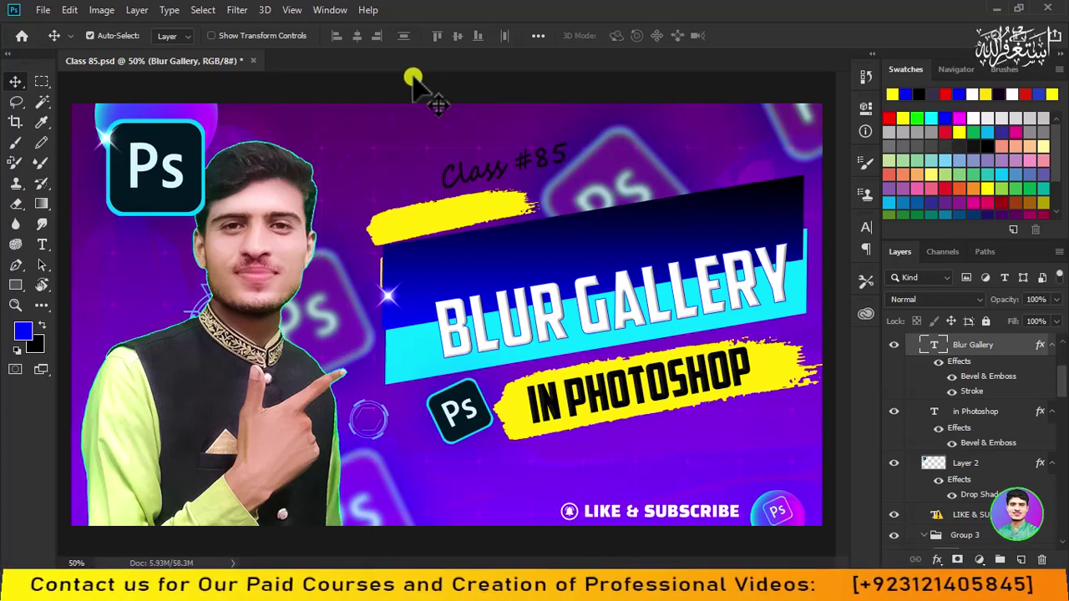
left_click(292, 9)
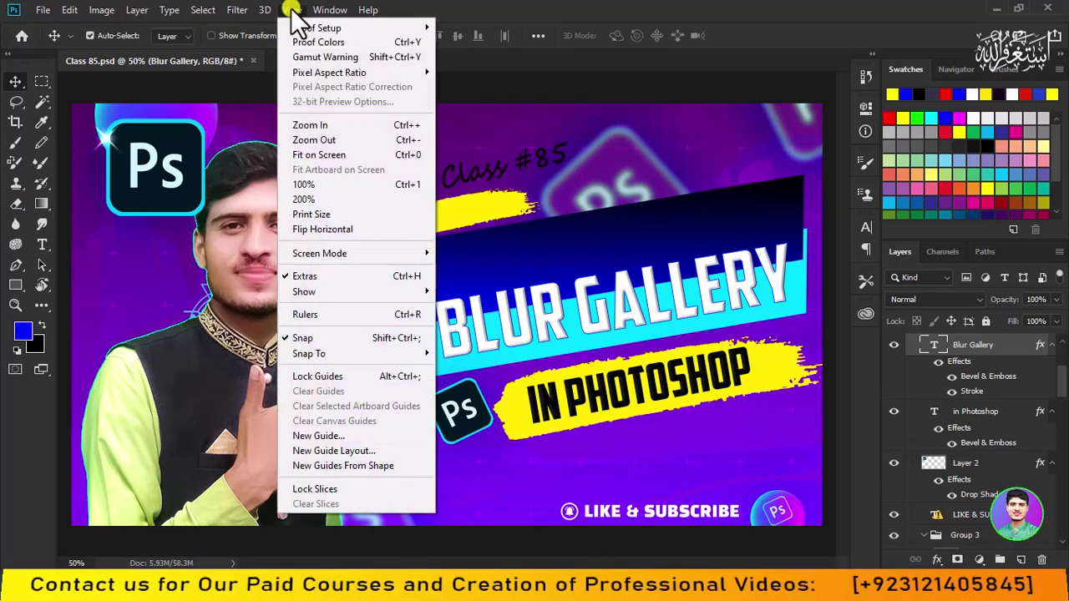
mouse_move(346, 350)
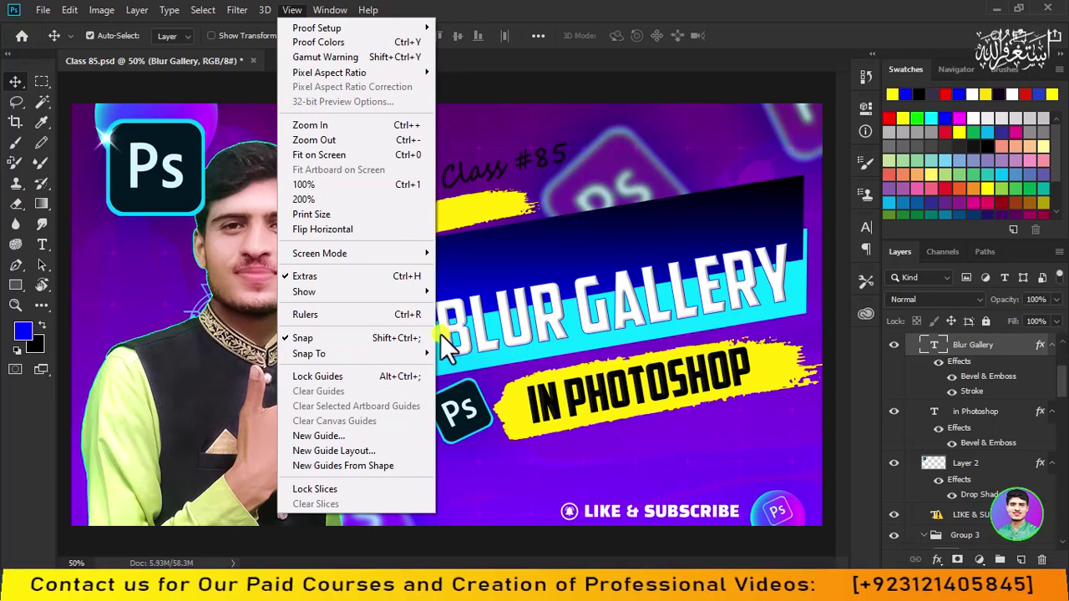
mouse_move(368, 289)
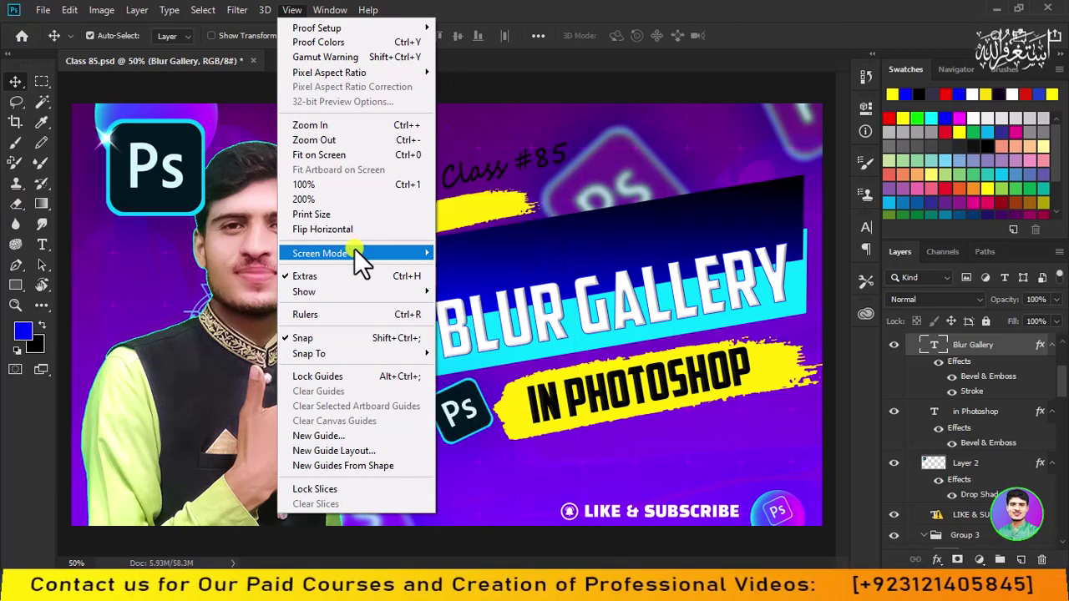
mouse_move(347, 250)
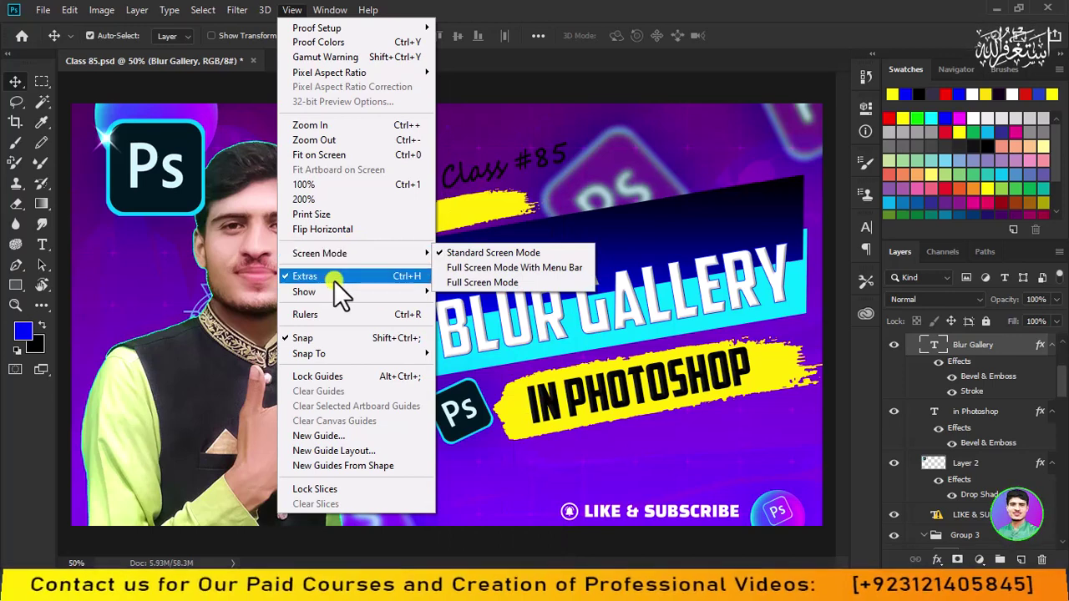
mouse_move(332, 291)
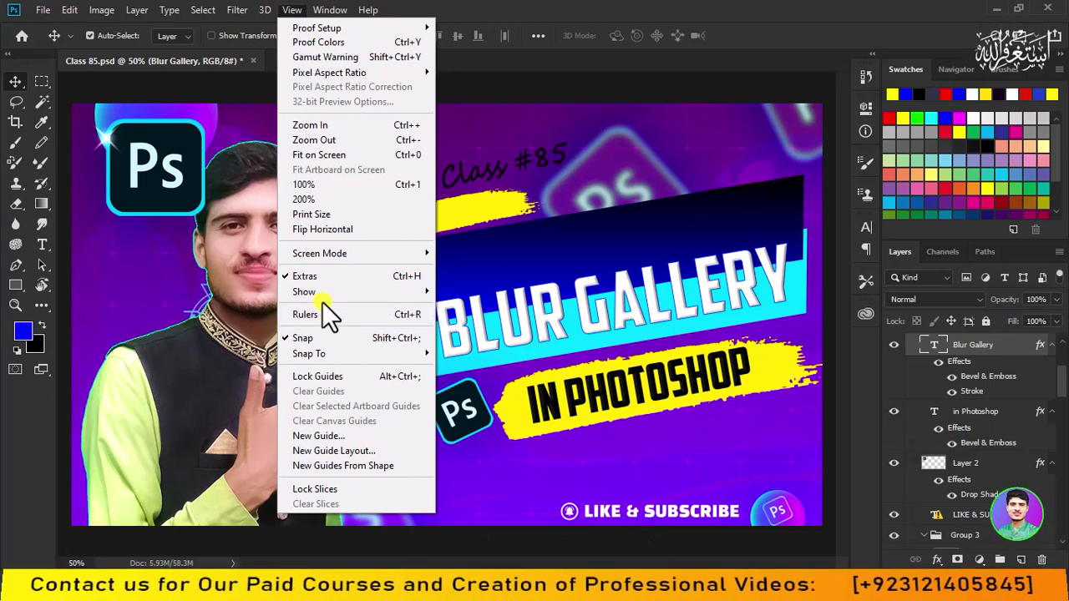
left_click(501, 240)
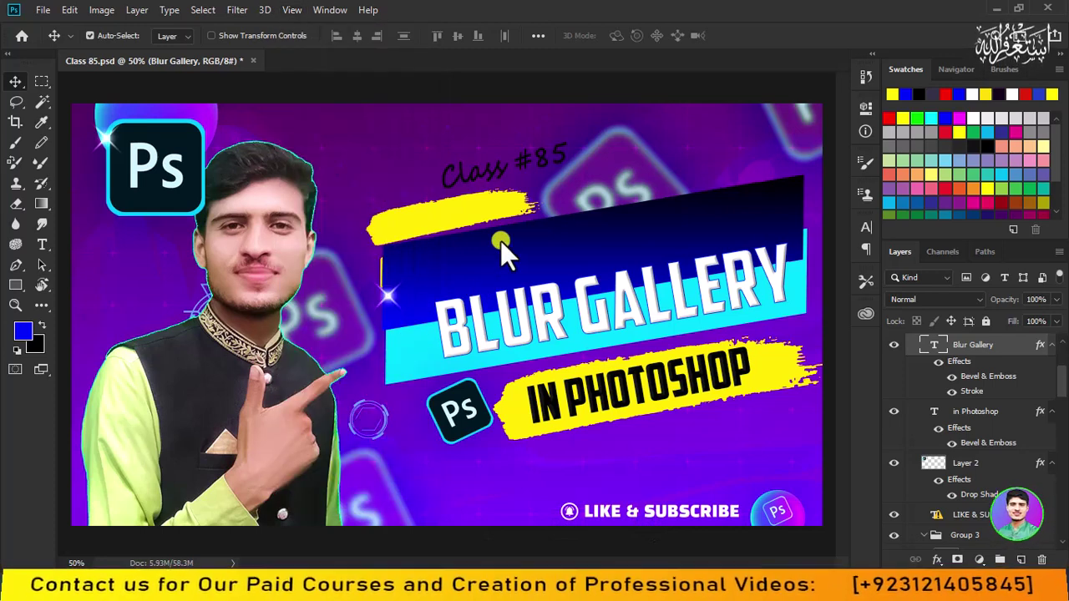